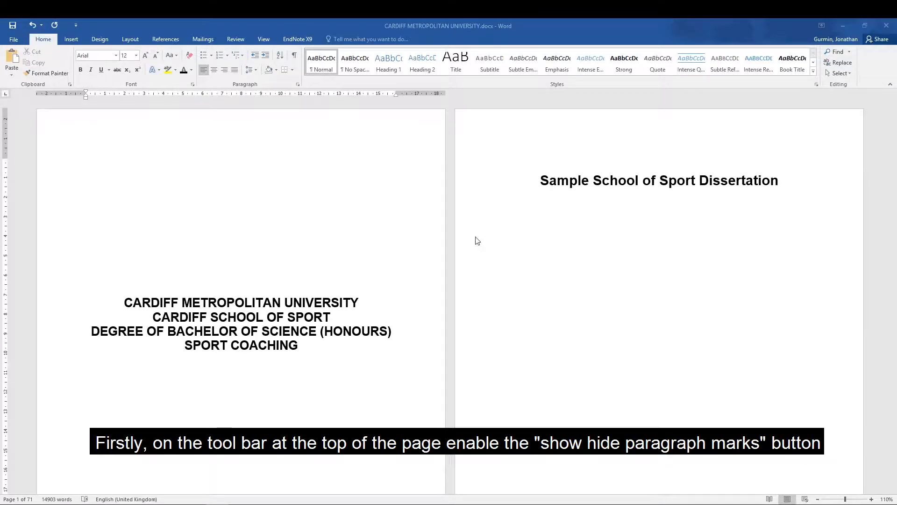
Show the paragraph marks and other hidden formatting symbols throughout the dissertation to reveal its spaces and blank lines
left_click(295, 55)
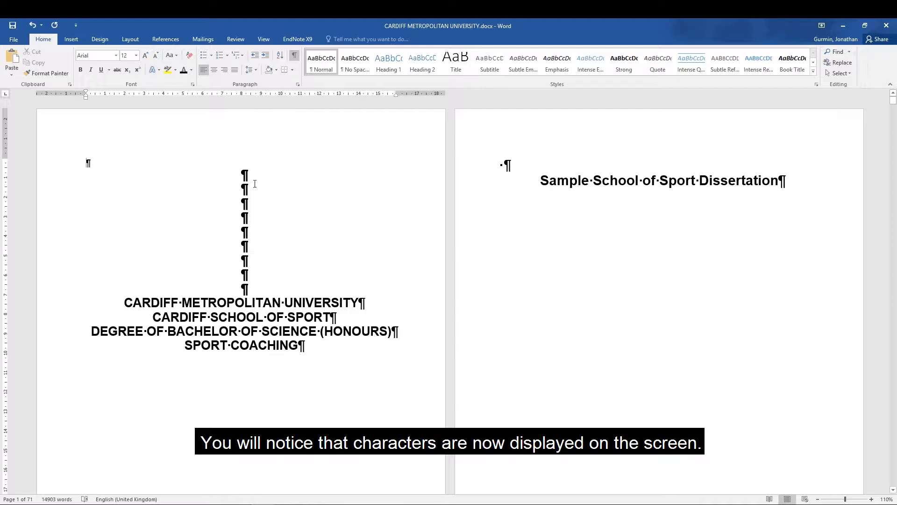
left_click_drag(245, 170, 257, 264)
scroll(257, 381, "down", 6)
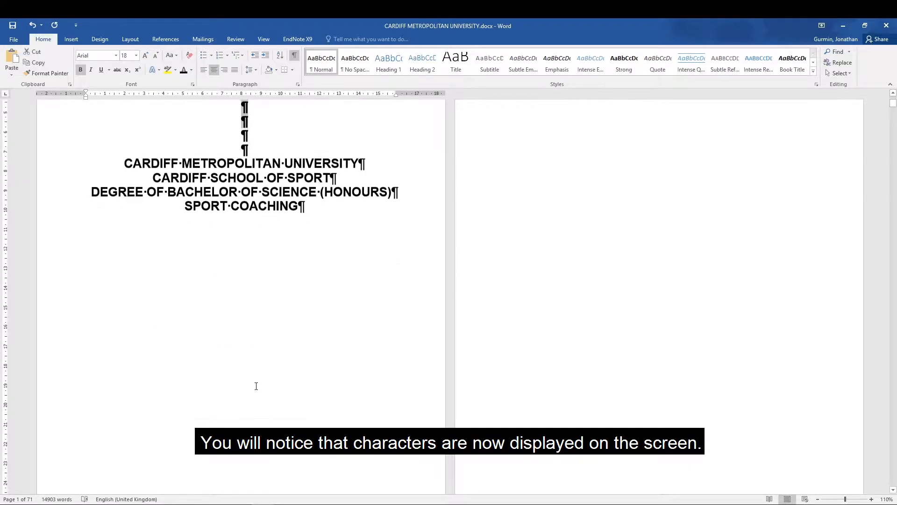
scroll(252, 395, "down", 15)
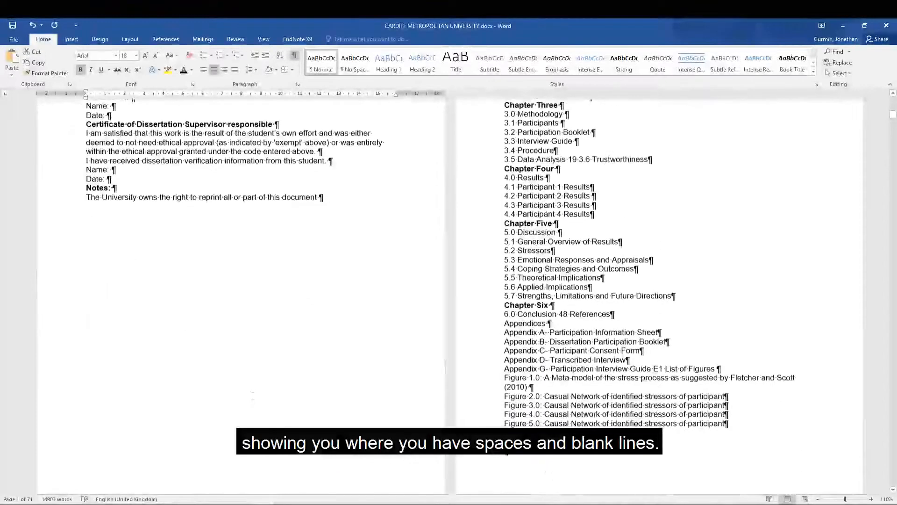
scroll(251, 395, "down", 6)
Insert a Next Page section break on a blank line below the list of figures, and delete the extra blank lines above the Acknowledgements heading
left_click(274, 362)
scroll(455, 372, "up", 4)
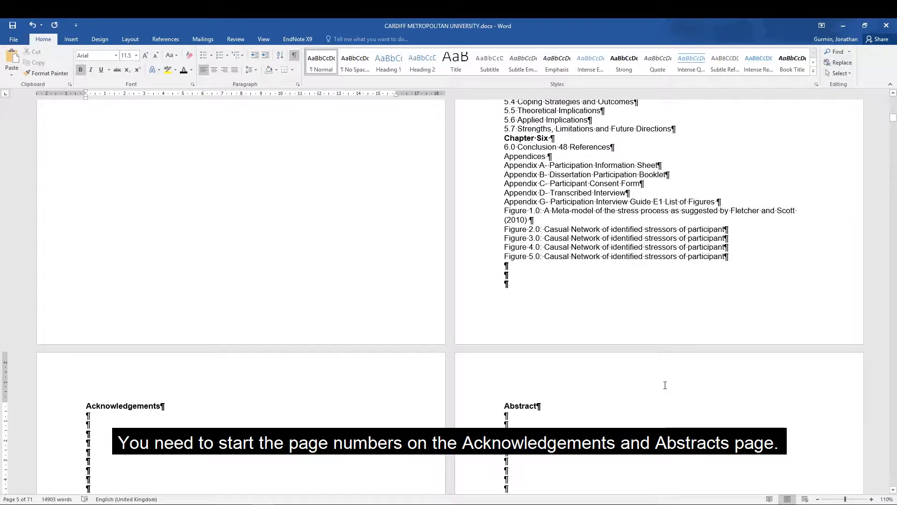
scroll(565, 391, "down", 5)
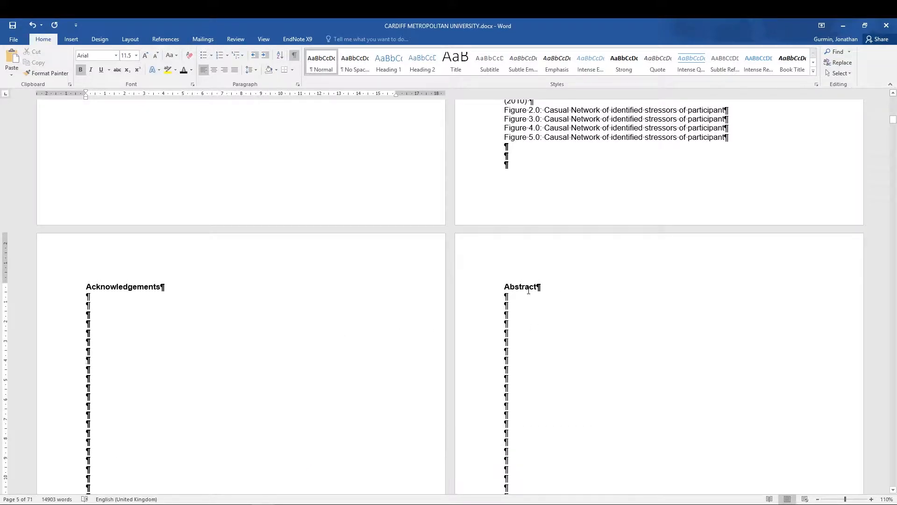
scroll(529, 290, "up", 5)
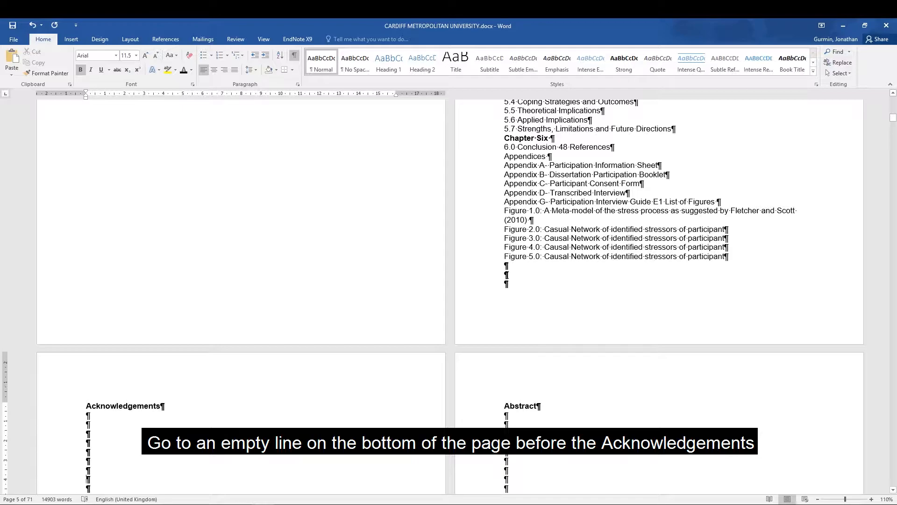
left_click(524, 287)
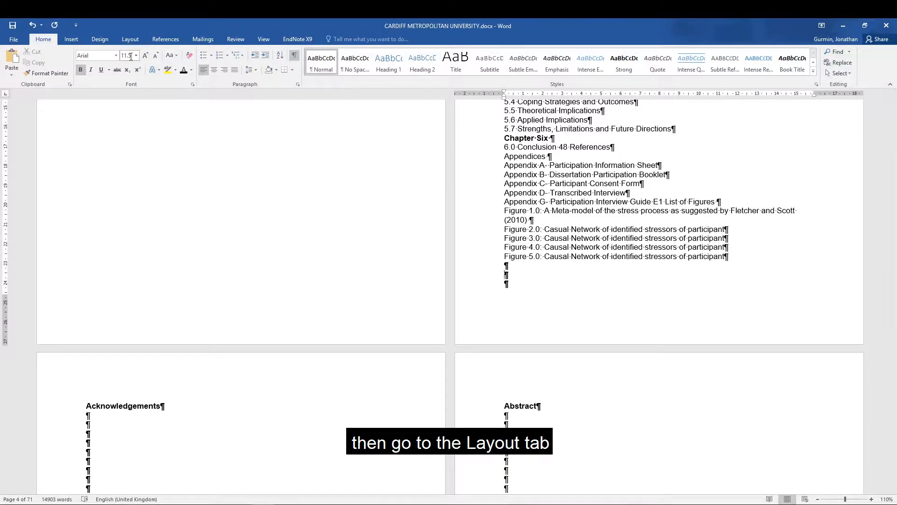
left_click(130, 41)
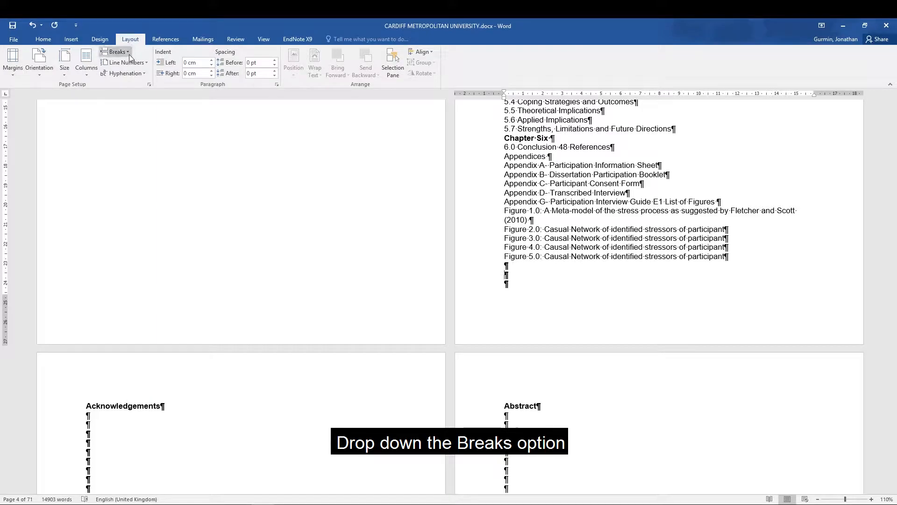
left_click(128, 53)
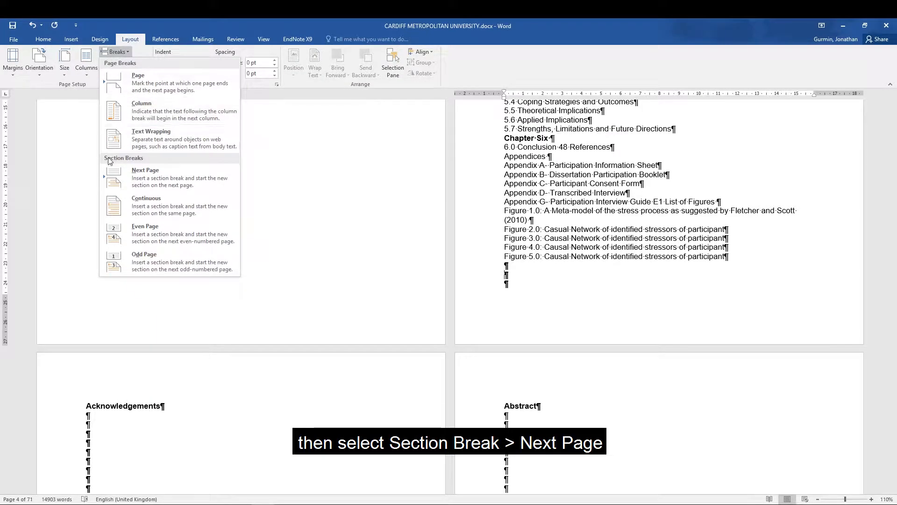
left_click(155, 181)
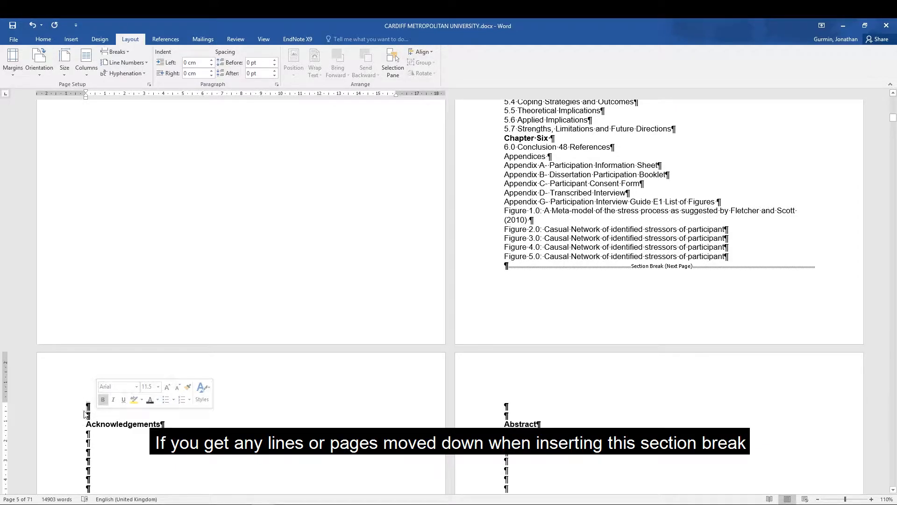
key("Delete")
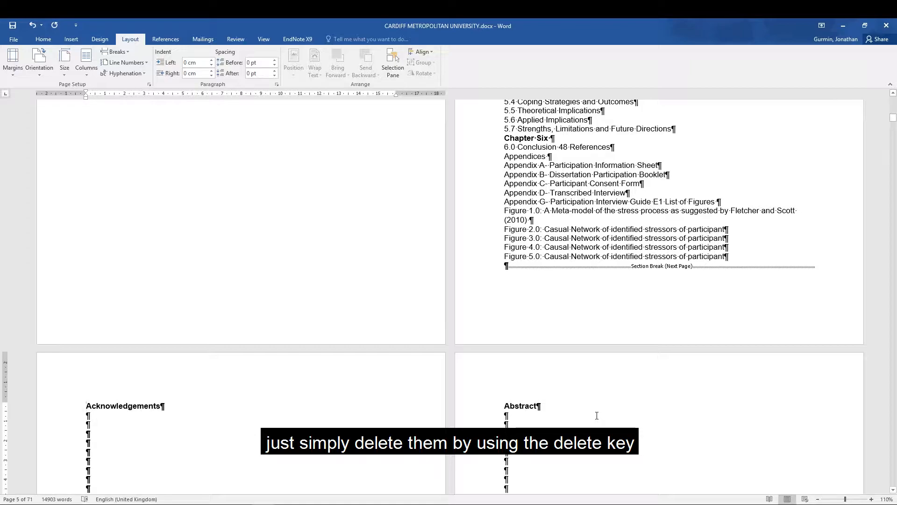
Insert a Next Page section break on a blank line at the end of the Abstract page
scroll(597, 415, "down", 4)
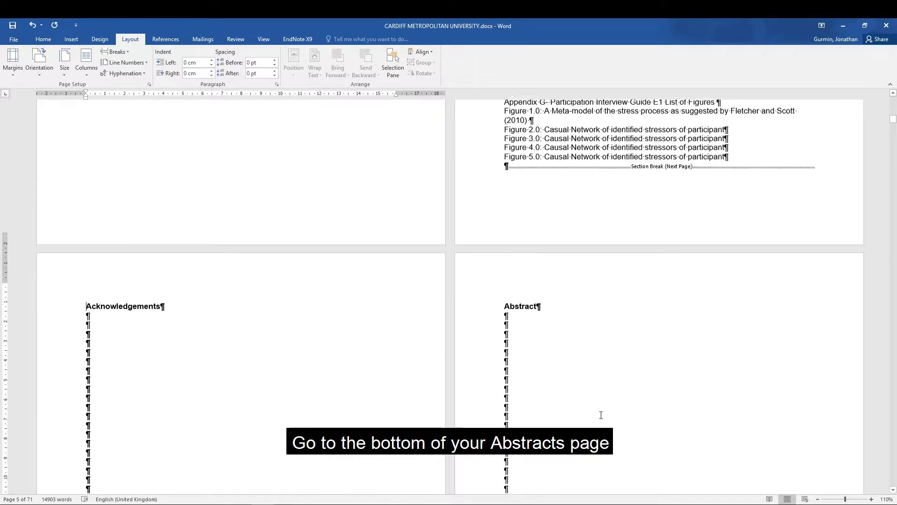
scroll(600, 415, "down", 7)
scroll(159, 206, "down", 4)
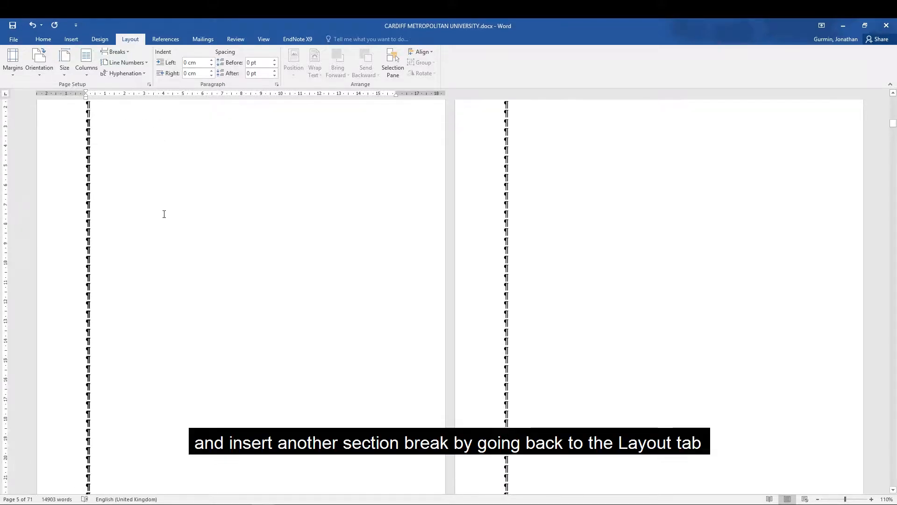
scroll(594, 473, "down", 7)
left_click(506, 358)
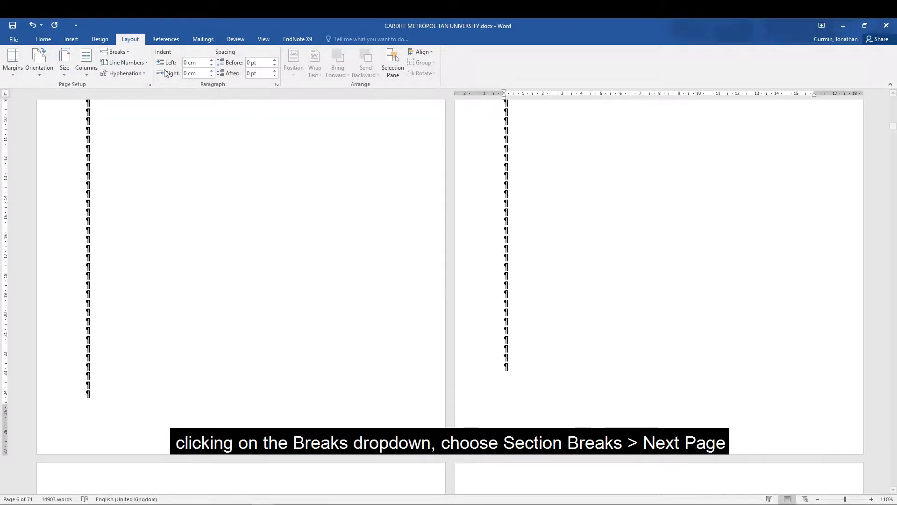
left_click(127, 53)
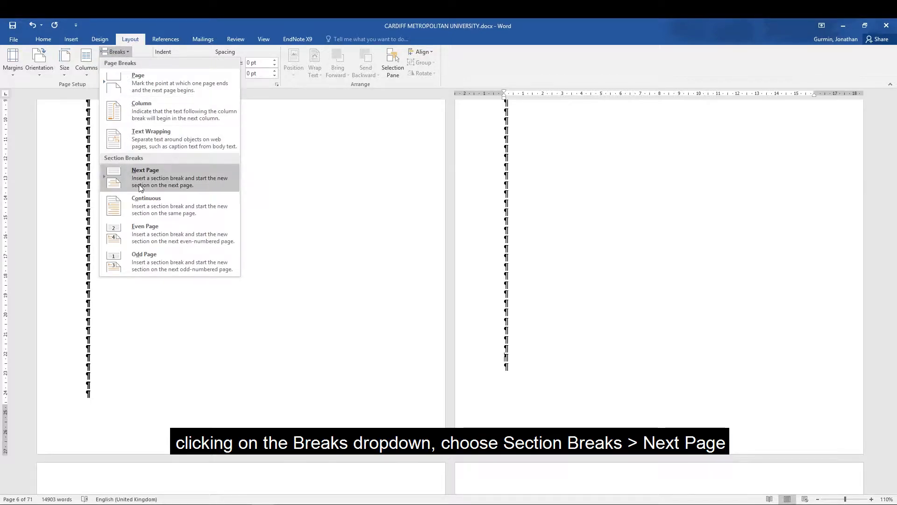
left_click(161, 173)
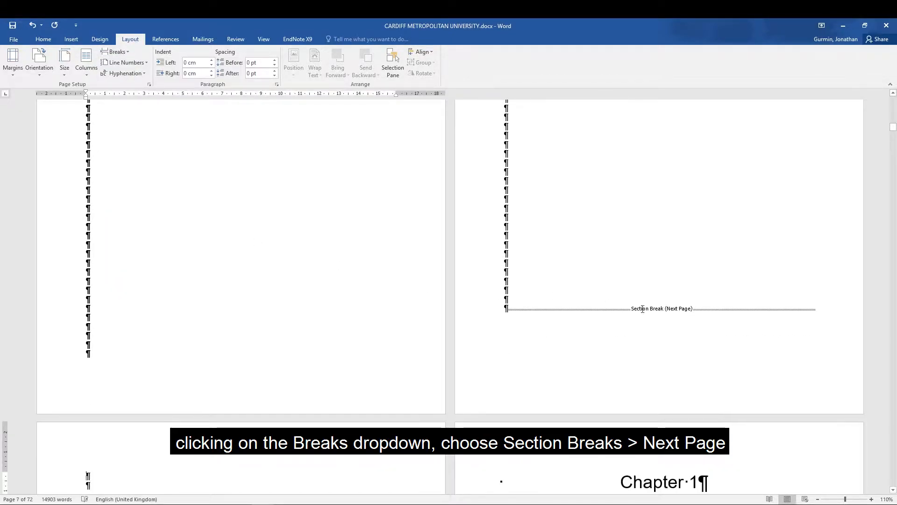
Delete the two leftover blank lines after the Abstract section break so Chapter 1 starts directly on the following page
scroll(114, 401, "down", 2)
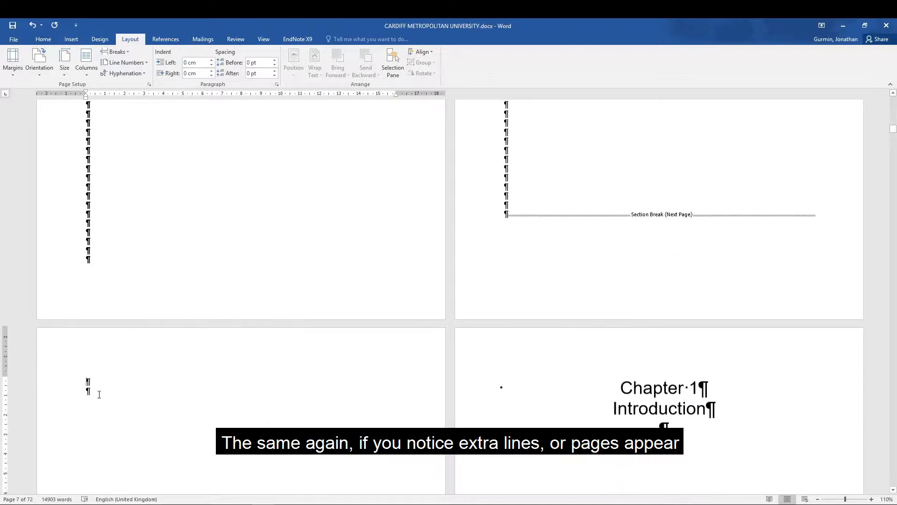
left_click_drag(91, 374, 91, 393)
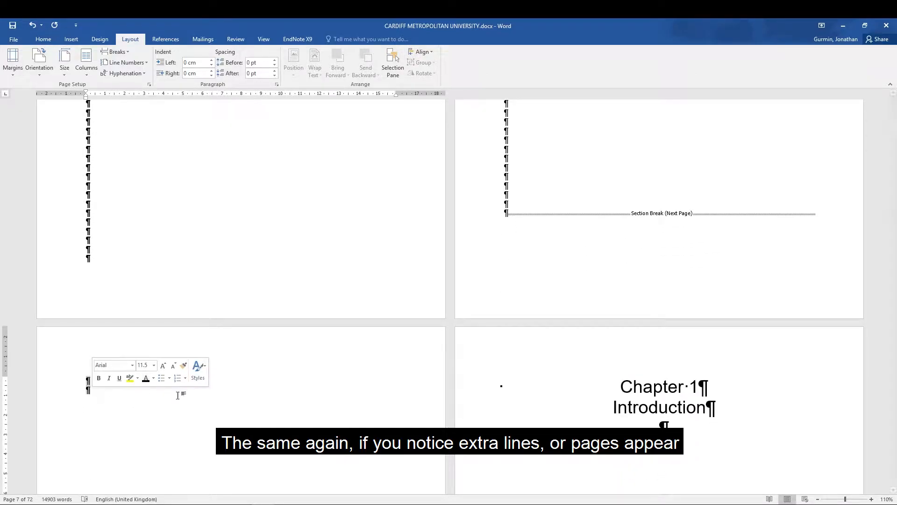
key("Delete")
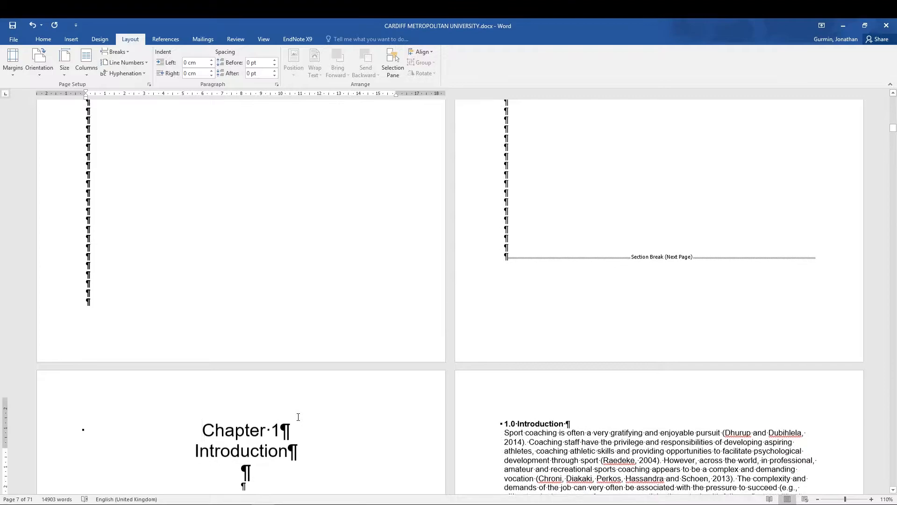
Open the footer of the Acknowledgements page and unlink it from the previous section
scroll(298, 416, "up", 5)
scroll(298, 416, "up", 10)
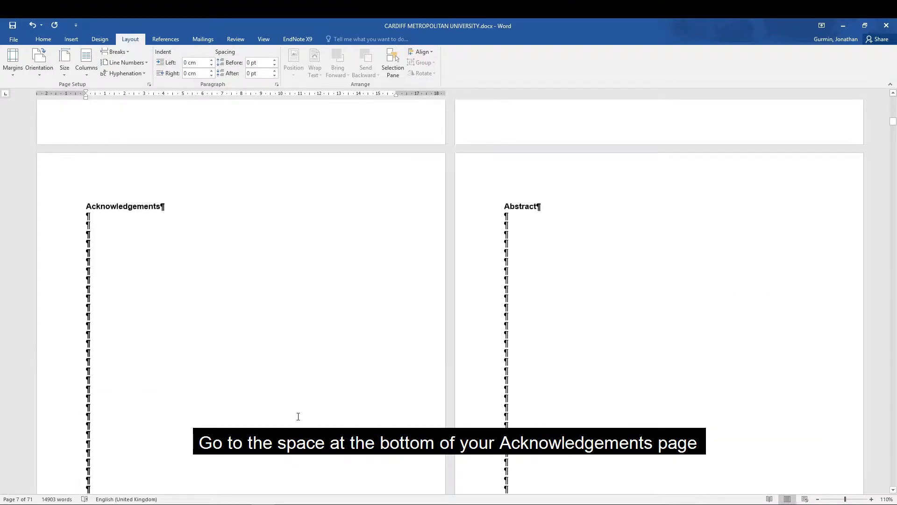
scroll(297, 418, "down", 10)
scroll(296, 423, "down", 3)
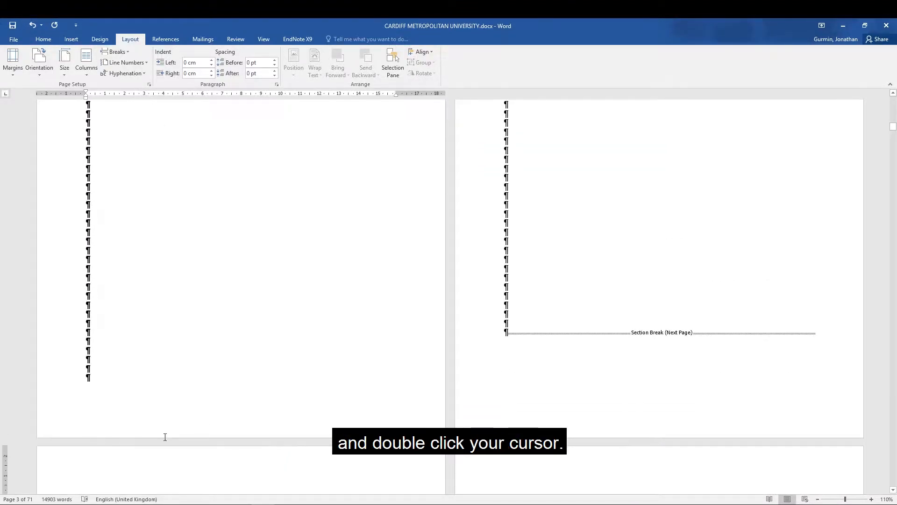
double_click(254, 421)
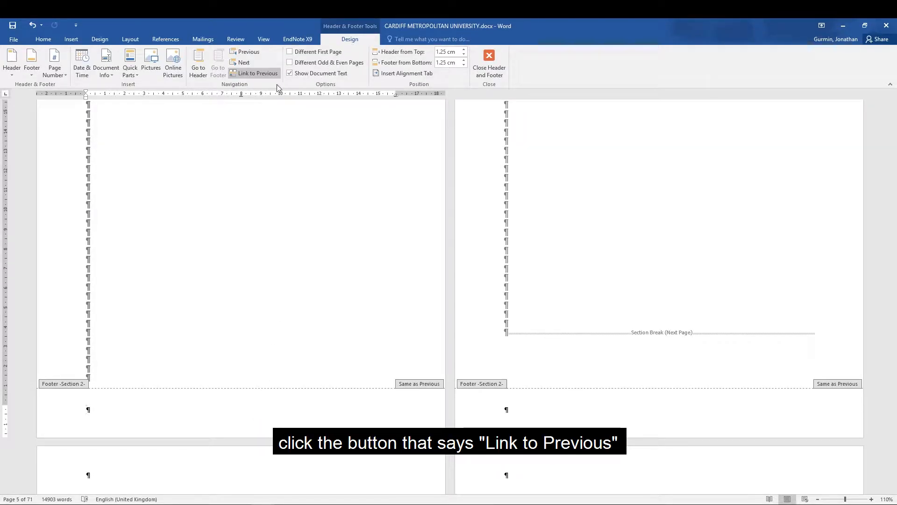
left_click(246, 74)
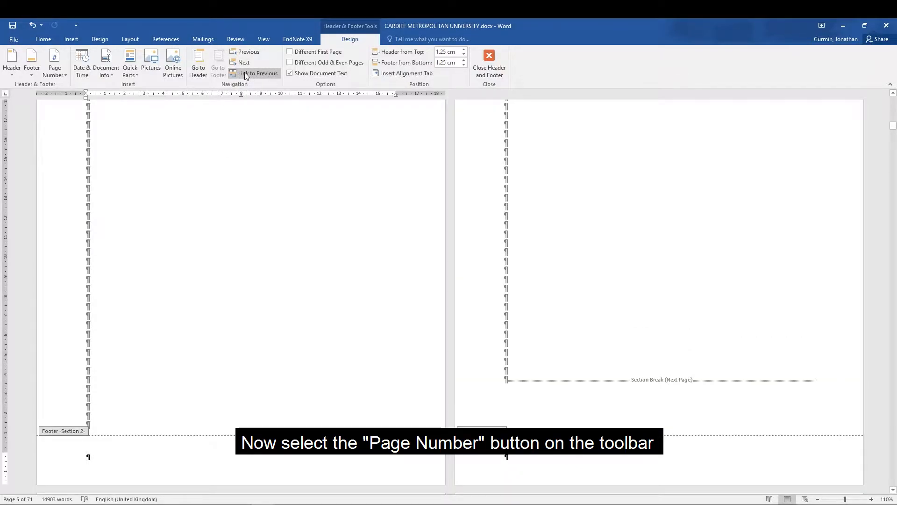
Insert a centred page number at the bottom of the page in the Section 2 footer, using the Plain Number 2 style
left_click(56, 66)
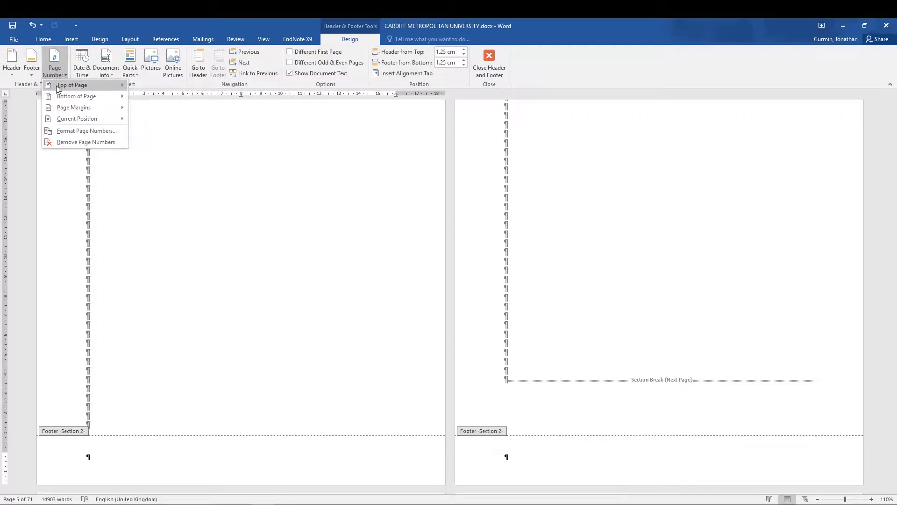
mouse_move(61, 97)
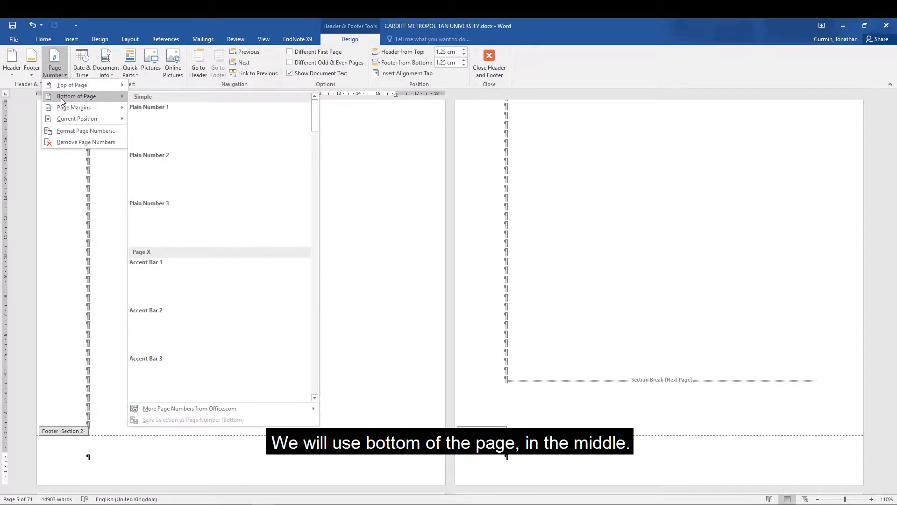
left_click(220, 181)
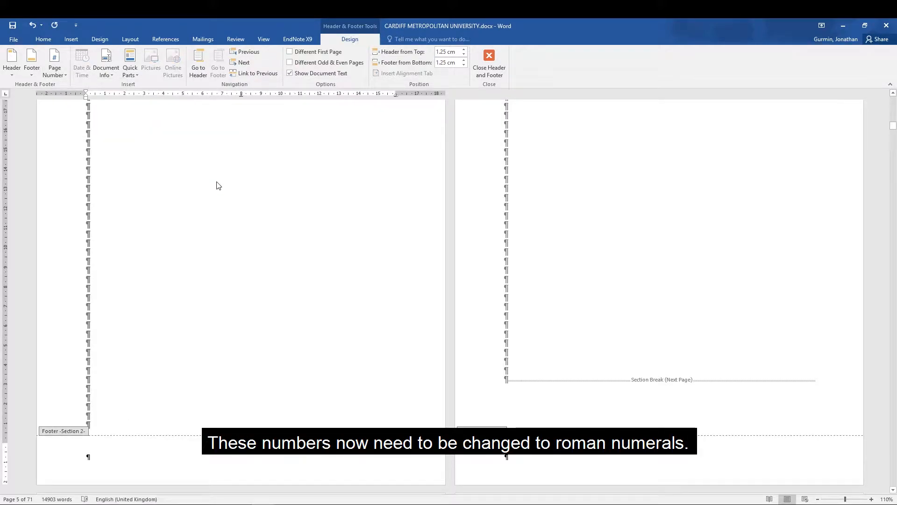
Format the Section 2 page numbers as lowercase Roman numerals (i, ii, iii) starting at i
left_click(54, 63)
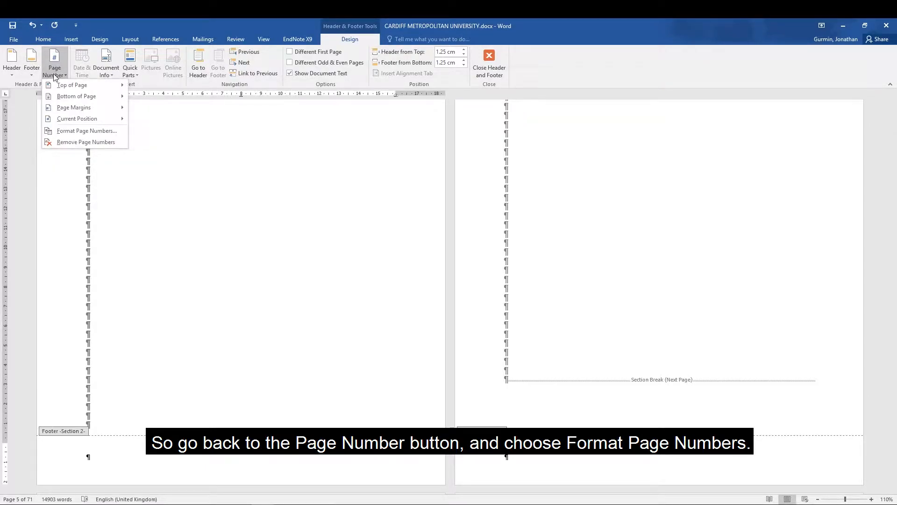
left_click(76, 132)
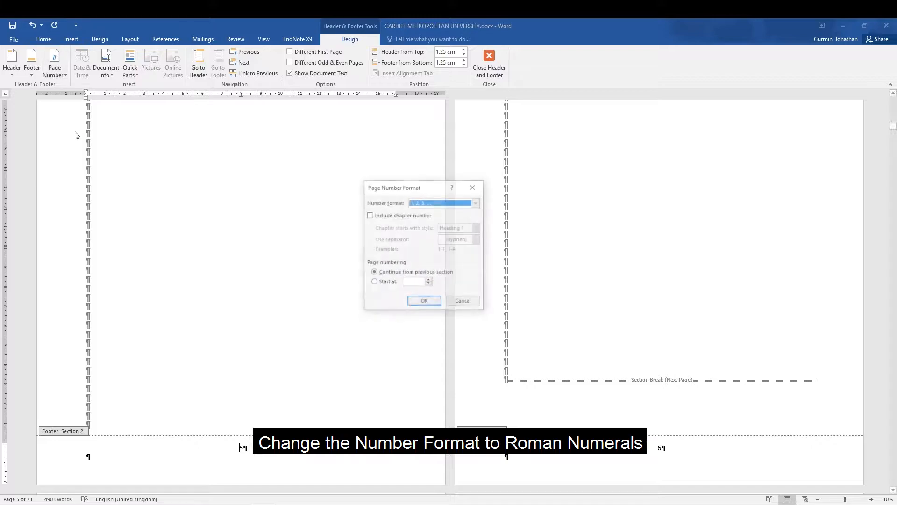
left_click(428, 204)
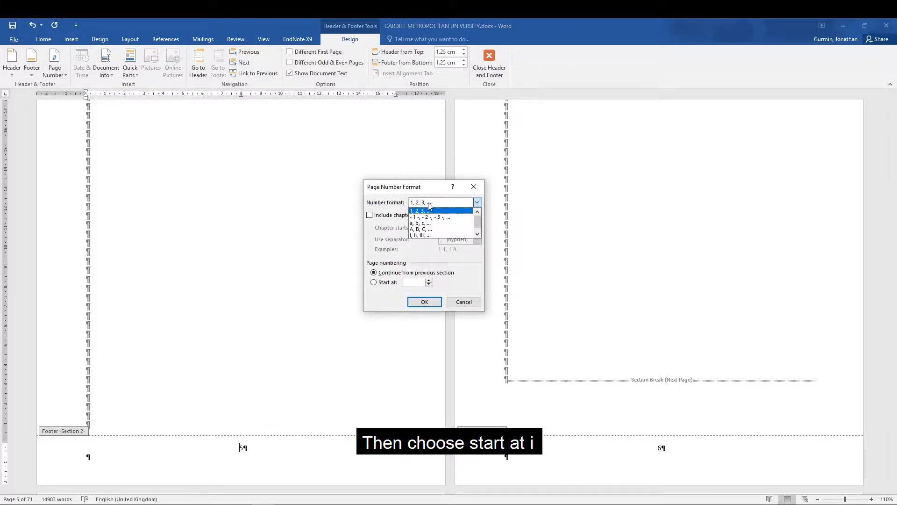
left_click(417, 235)
left_click(391, 285)
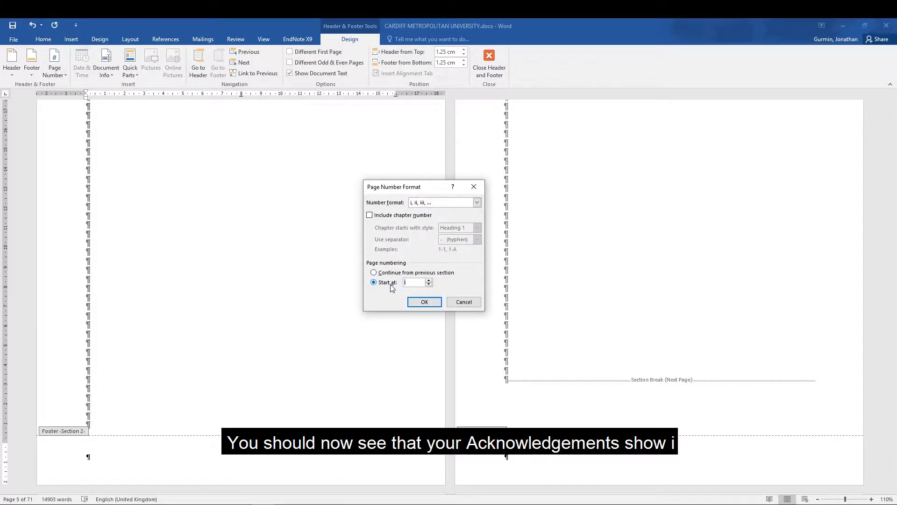
left_click(418, 303)
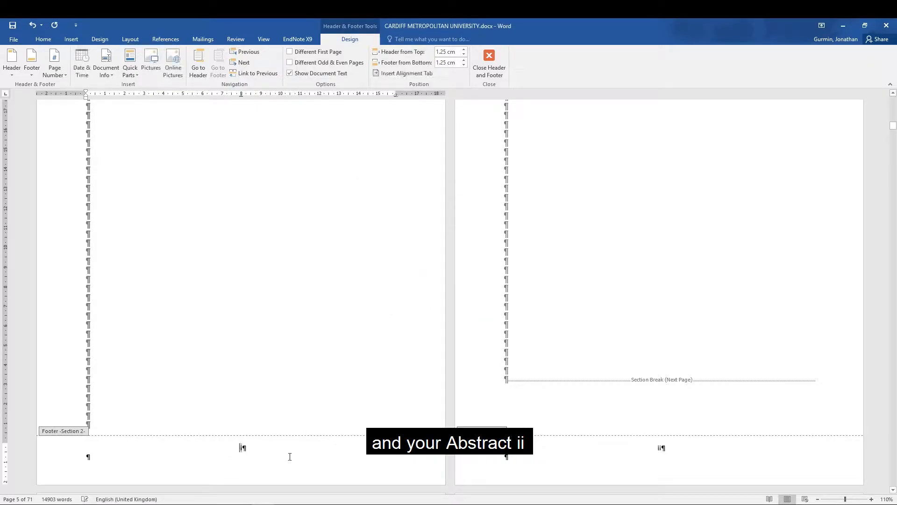
Place the cursor in the footer of the Chapter 1 page and unlink it from the previous section
scroll(581, 471, "up", 8)
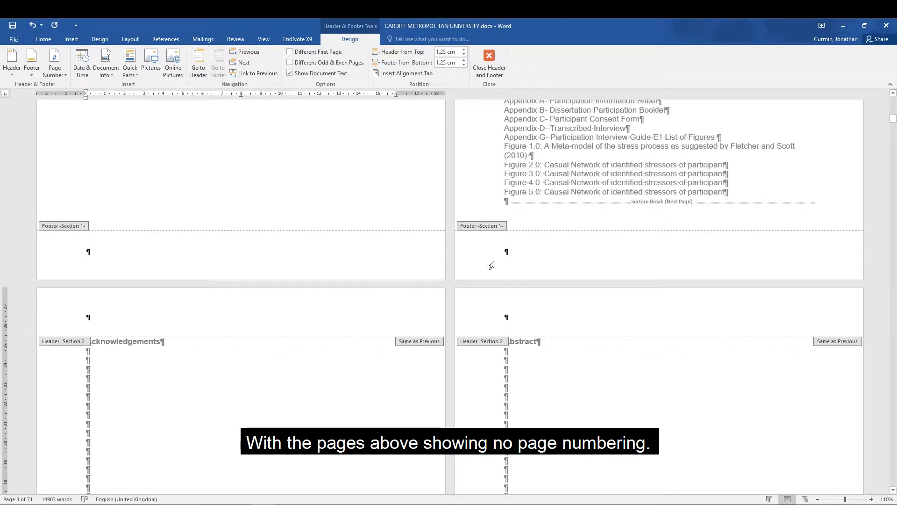
scroll(439, 321, "down", 6)
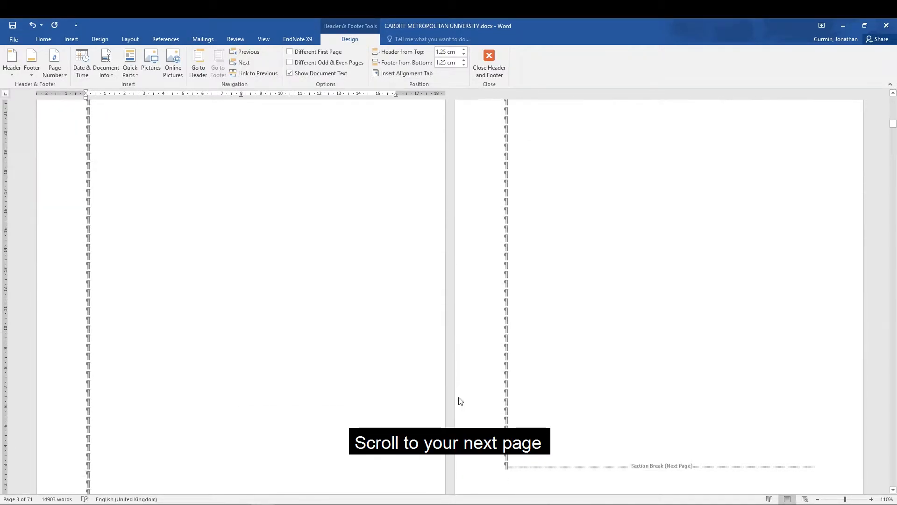
scroll(460, 401, "down", 15)
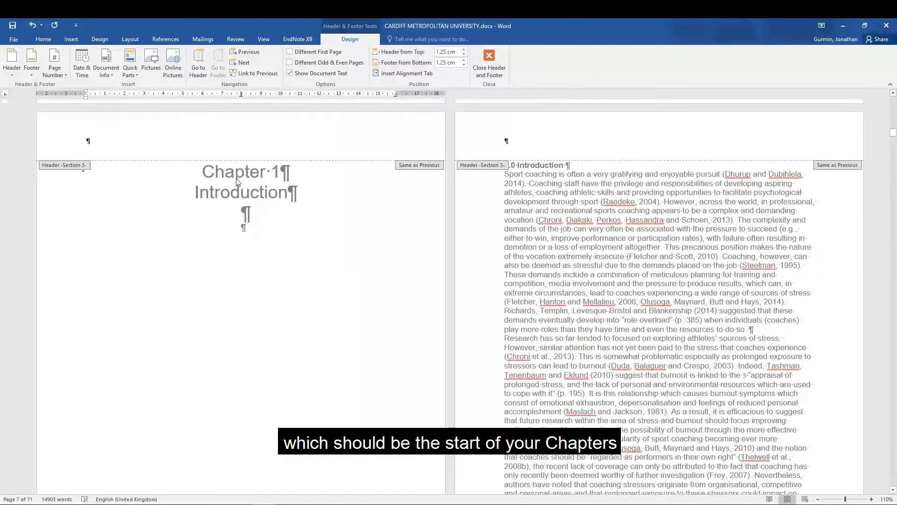
scroll(271, 252, "down", 8)
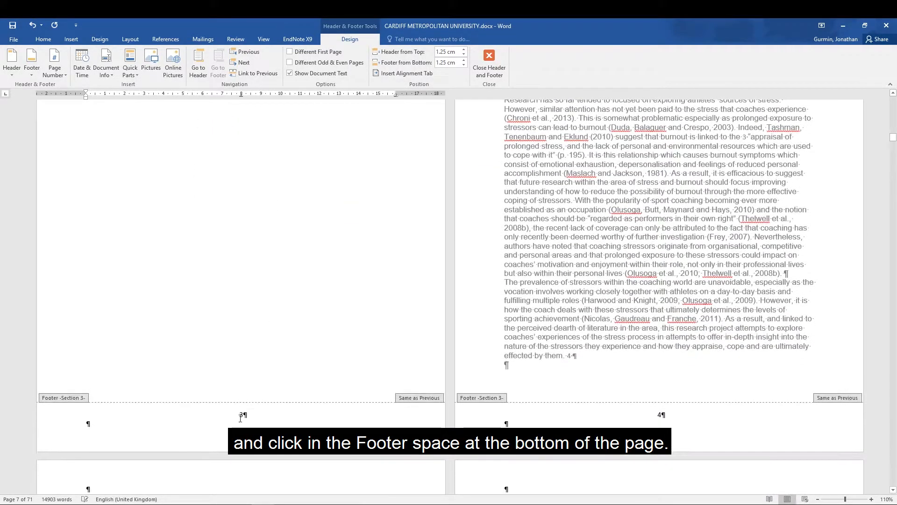
left_click(232, 424)
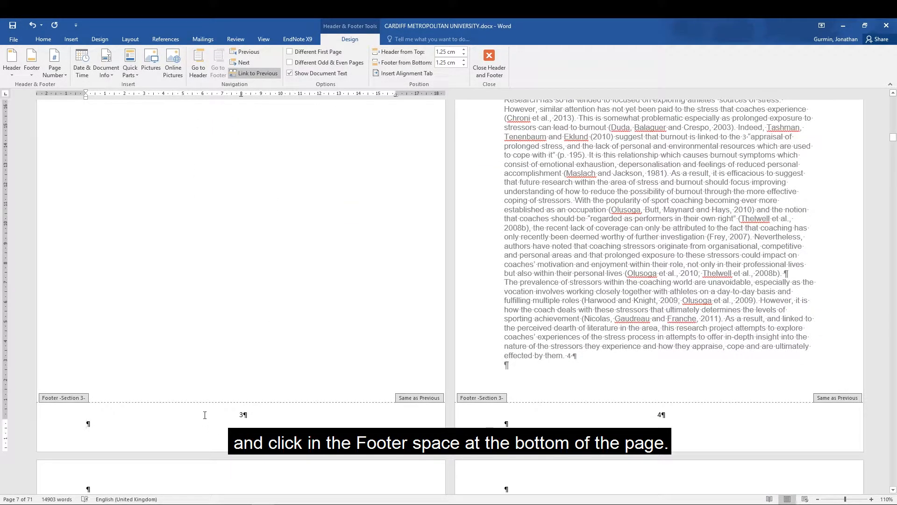
left_click(248, 72)
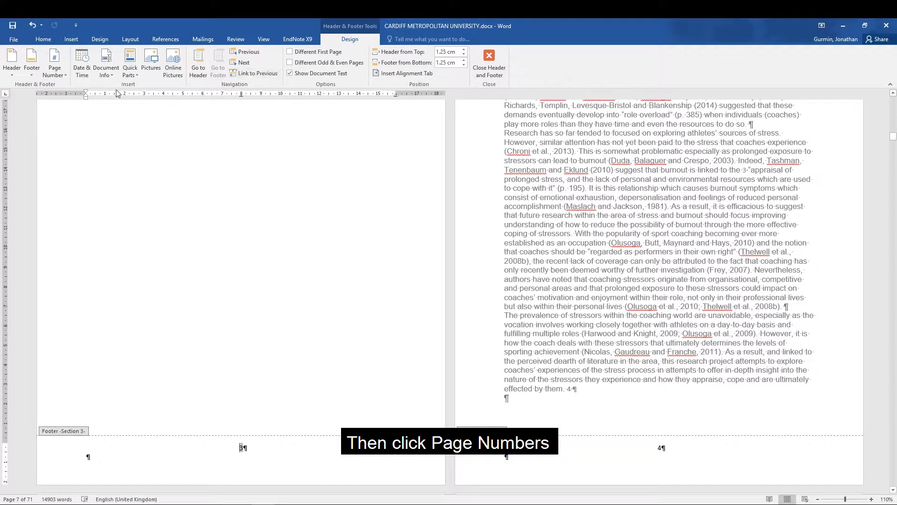
Format the Section 3 page numbers to start at 1 and close the header and footer view
left_click(55, 63)
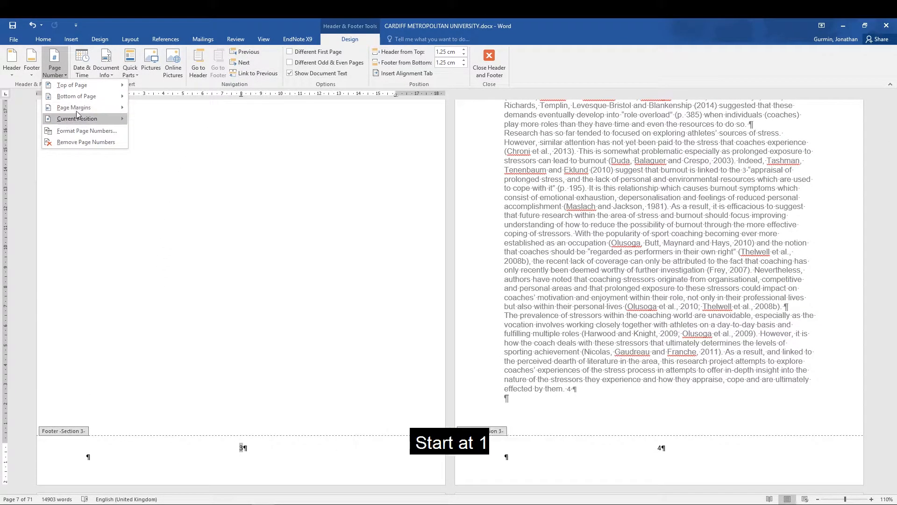
left_click(77, 131)
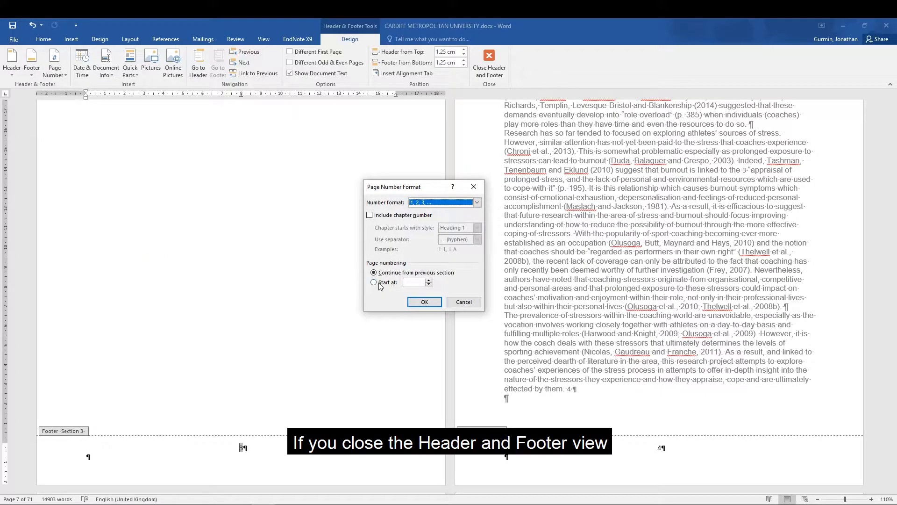
left_click(421, 303)
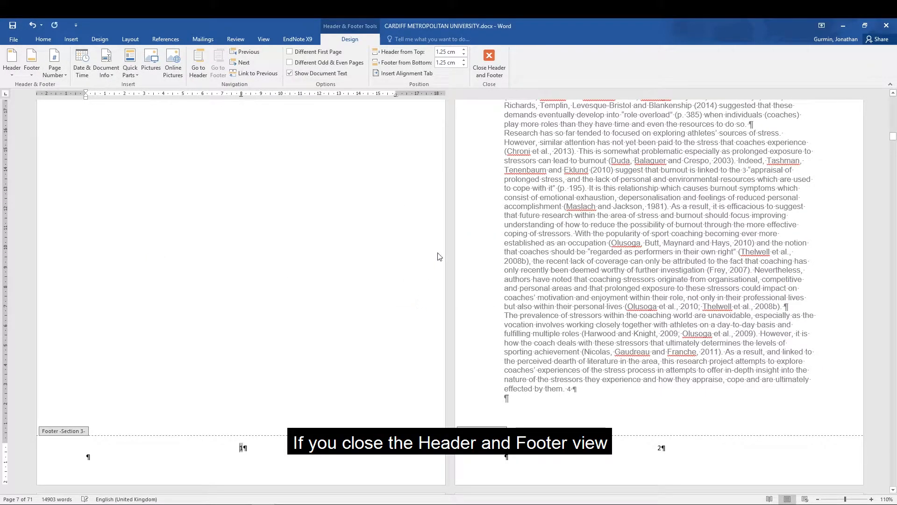
left_click(489, 63)
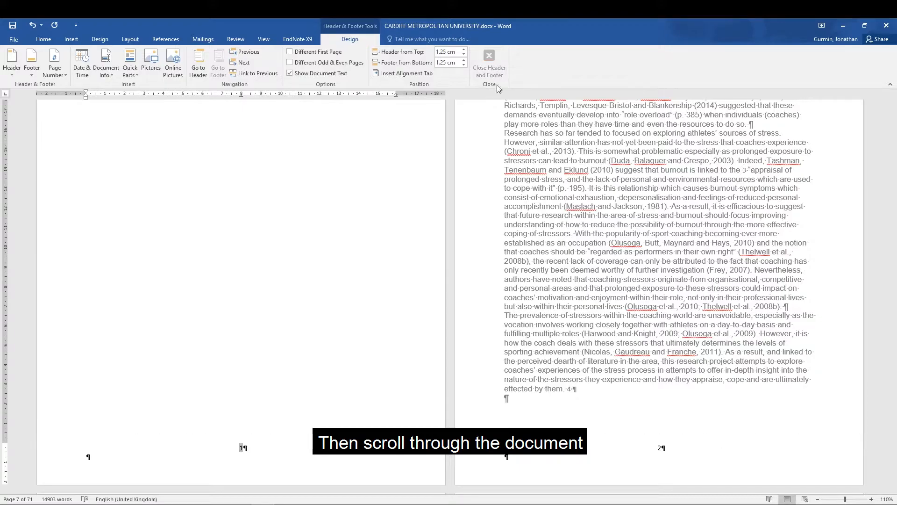
Check the page numbering from Chapter 1 through the references to the Appendices pages
scroll(231, 370, "down", 10)
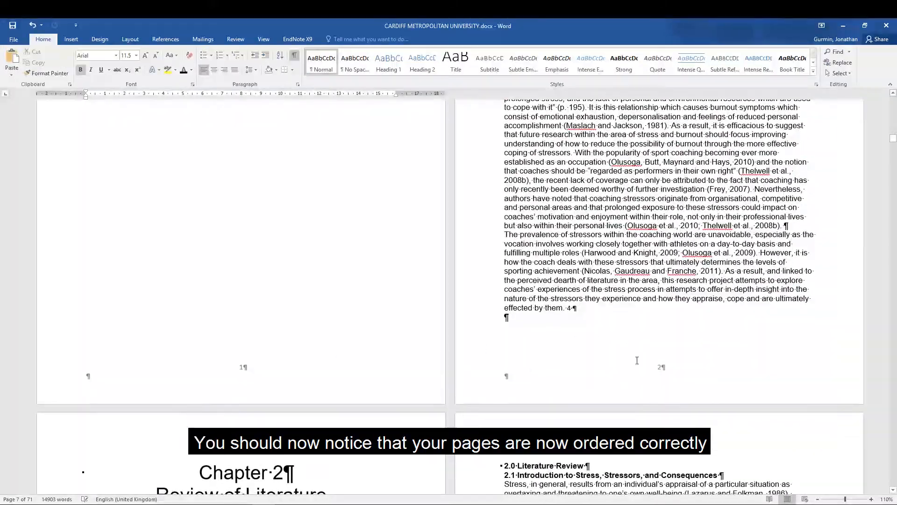
scroll(231, 371, "down", 10)
scroll(895, 155, "down", 3)
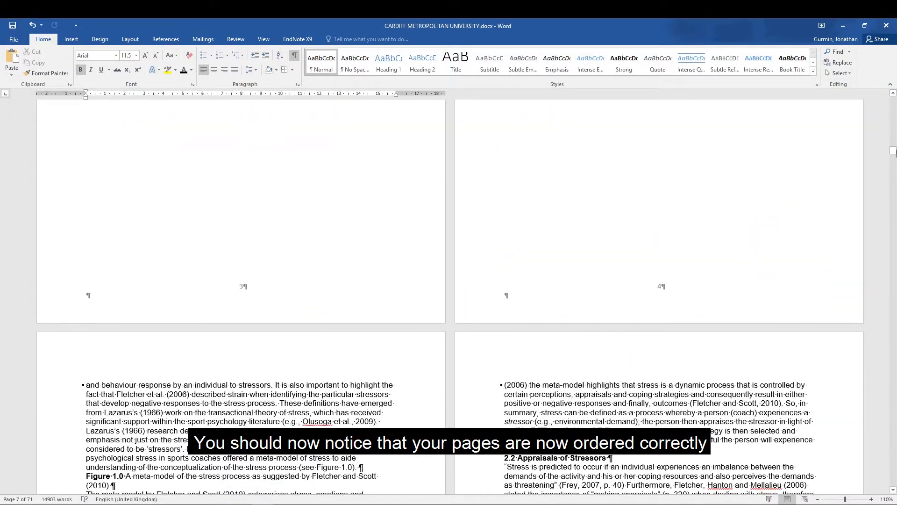
left_click_drag(893, 154, 871, 442)
scroll(587, 413, "down", 7)
scroll(587, 413, "up", 6)
scroll(587, 413, "up", 8)
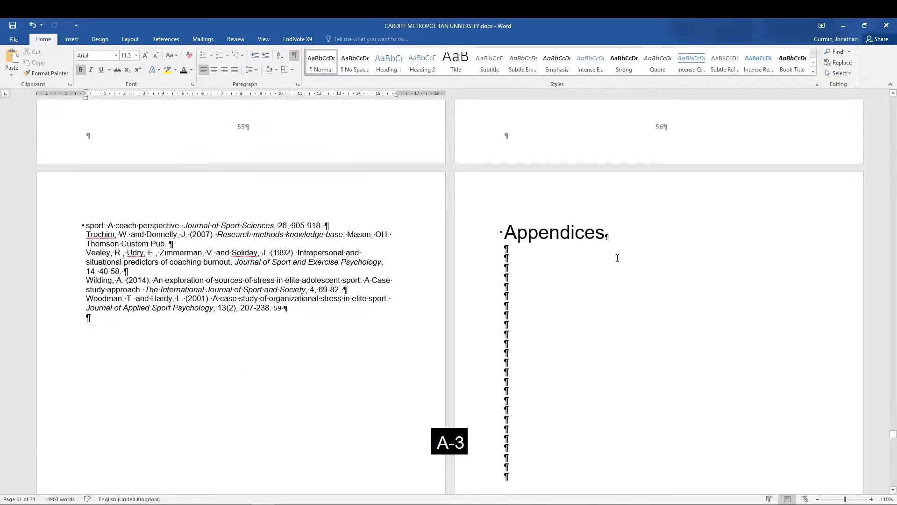
scroll(575, 330, "down", 8)
scroll(561, 355, "up", 5)
scroll(560, 355, "up", 3)
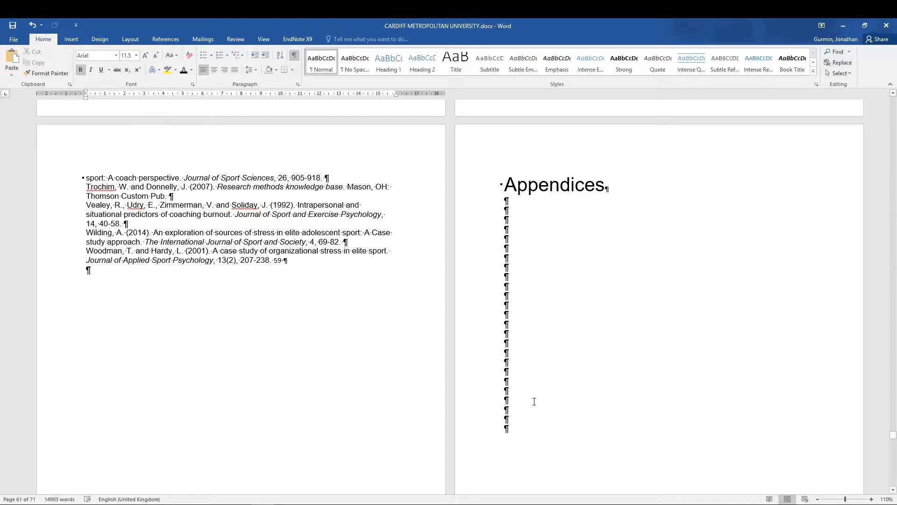
Insert a Next Page section break at the end of the Appendices page and delete the leftover blank lines before Appendix A
scroll(528, 418, "down", 1)
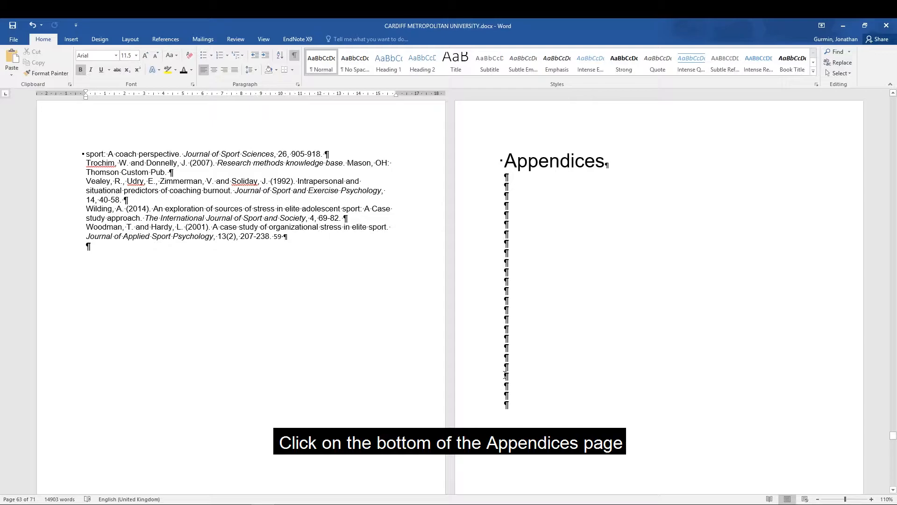
left_click(516, 392)
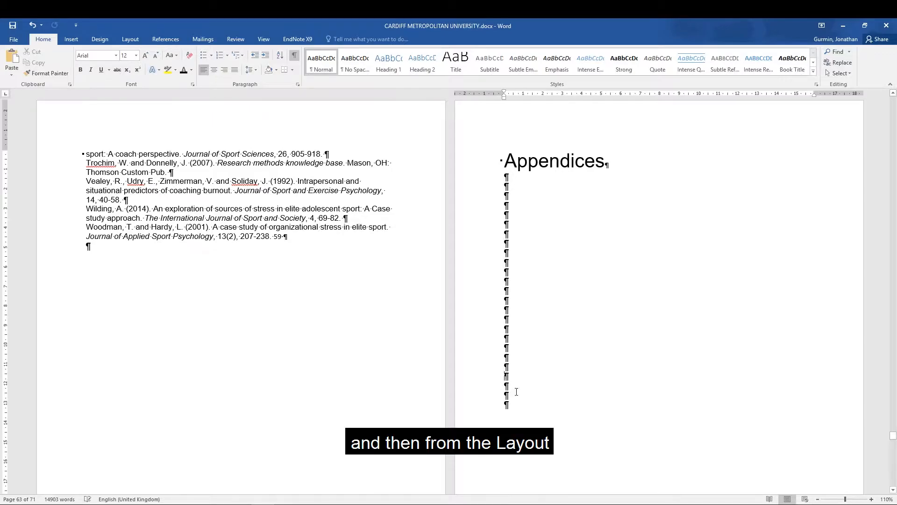
left_click(129, 39)
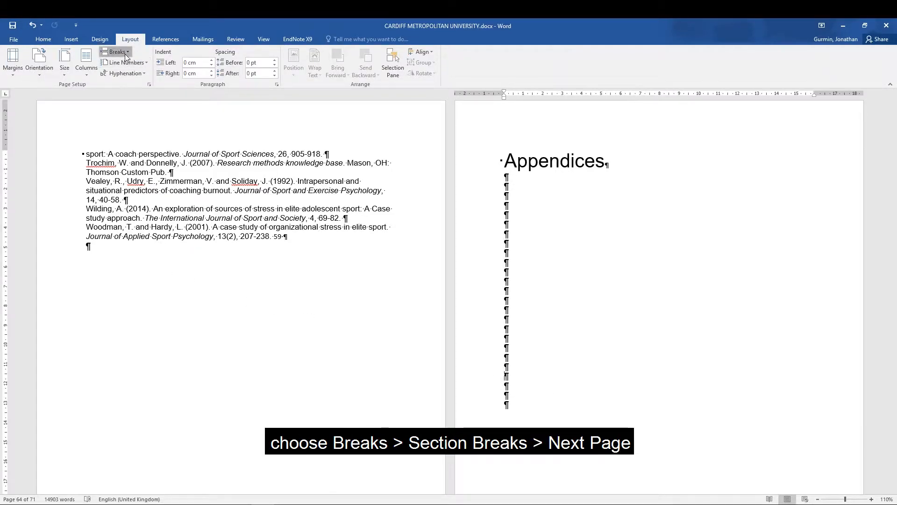
left_click(125, 53)
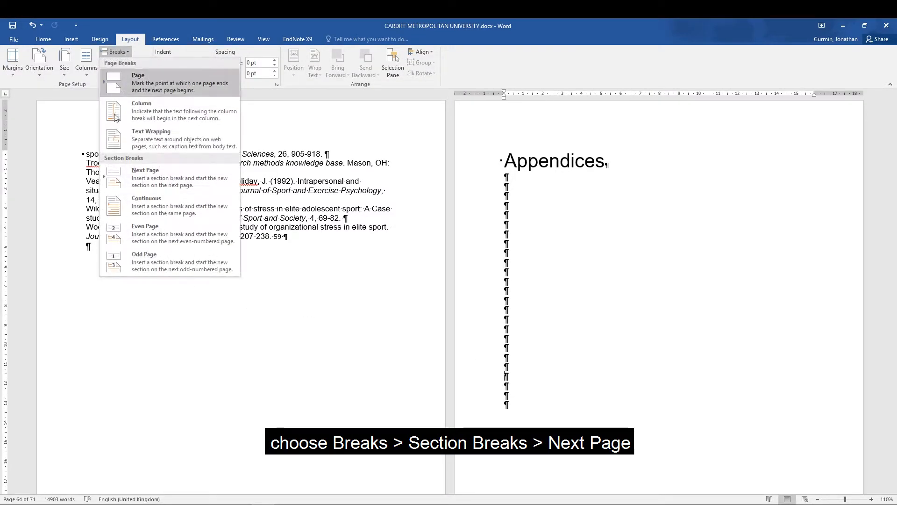
left_click(160, 181)
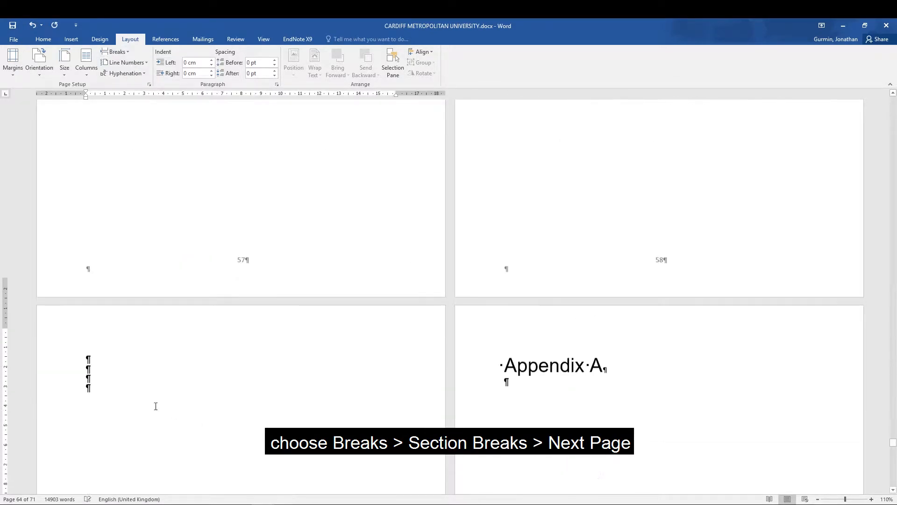
left_click_drag(97, 327, 97, 362)
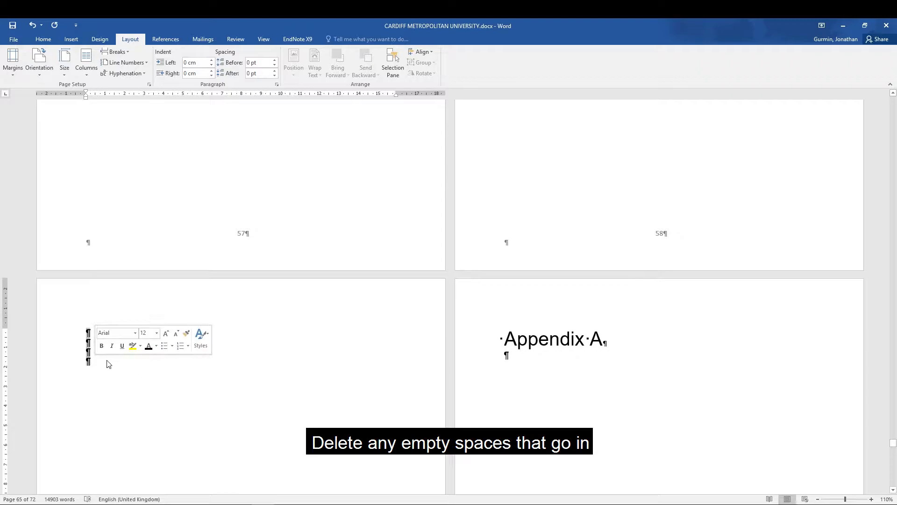
key("Delete")
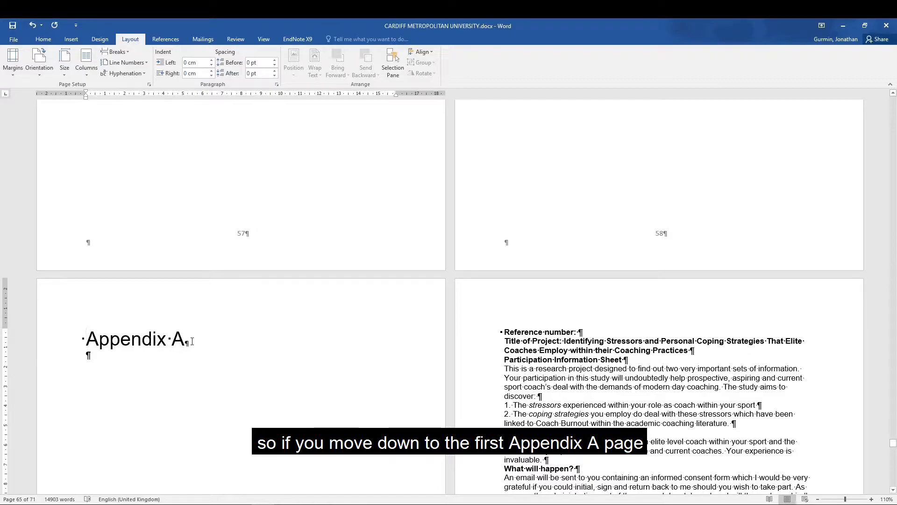
Open the footer of the Appendix A page and unlink it from the previous section
scroll(191, 341, "down", 8)
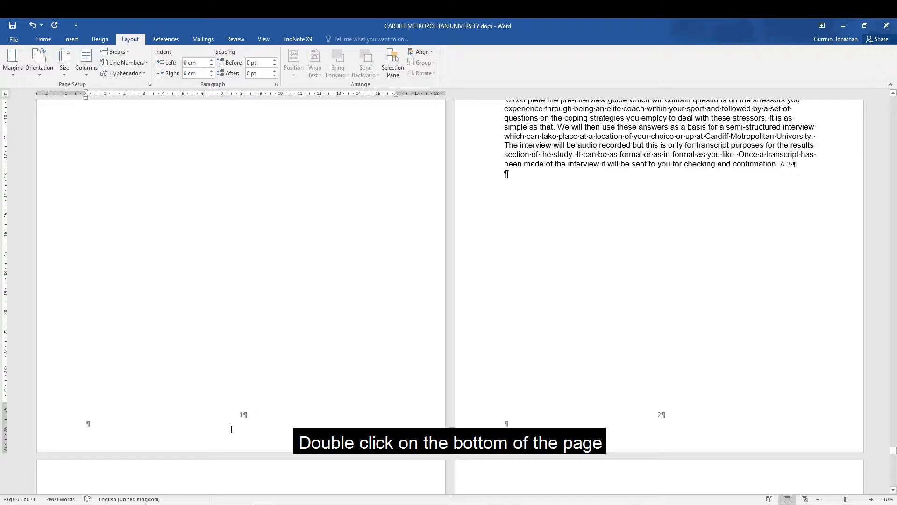
double_click(232, 431)
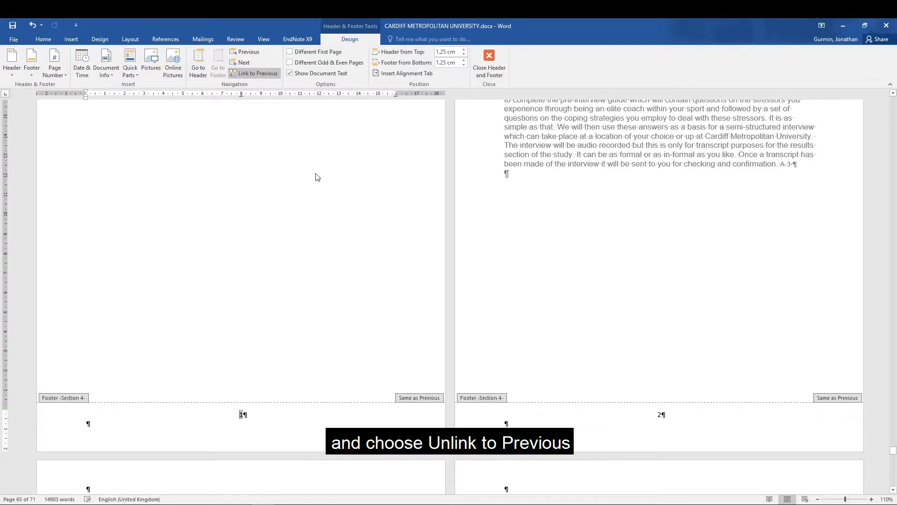
left_click(251, 73)
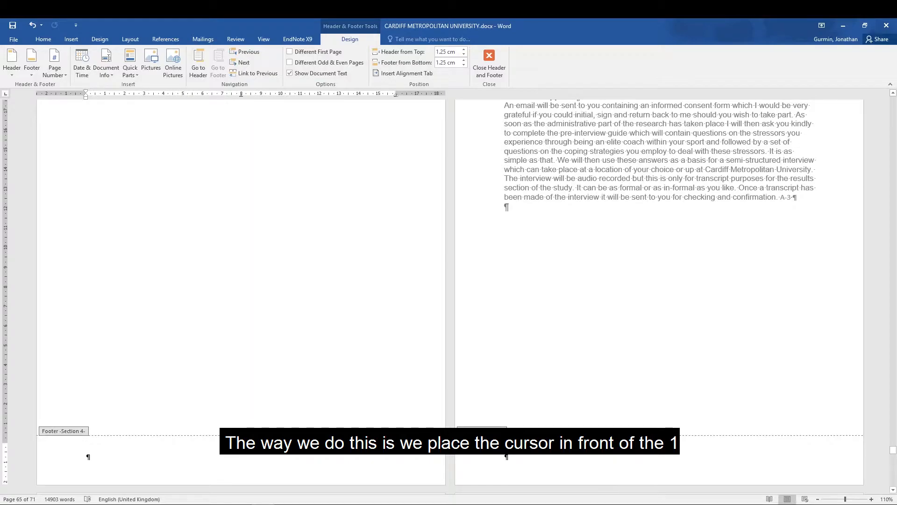
Add the prefix "A-" before the page number in the Section 4 footer and close the header and footer view
type("A")
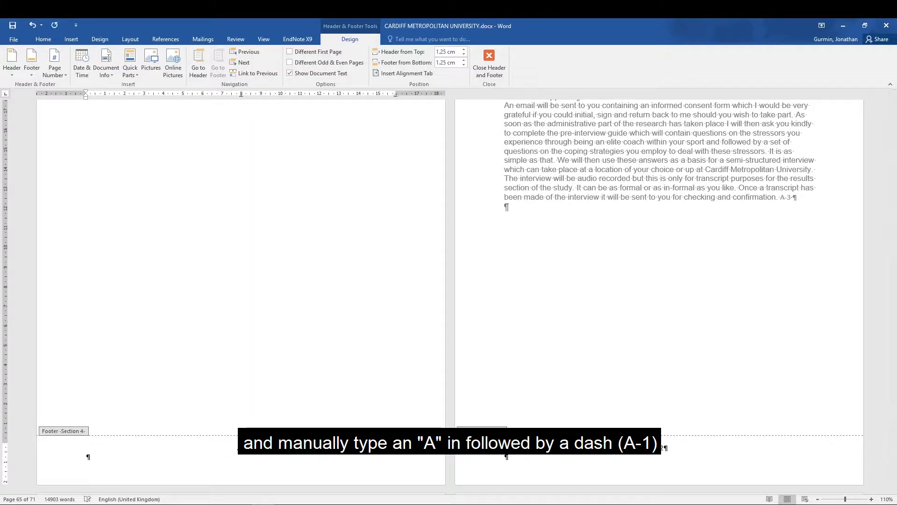
type("-1")
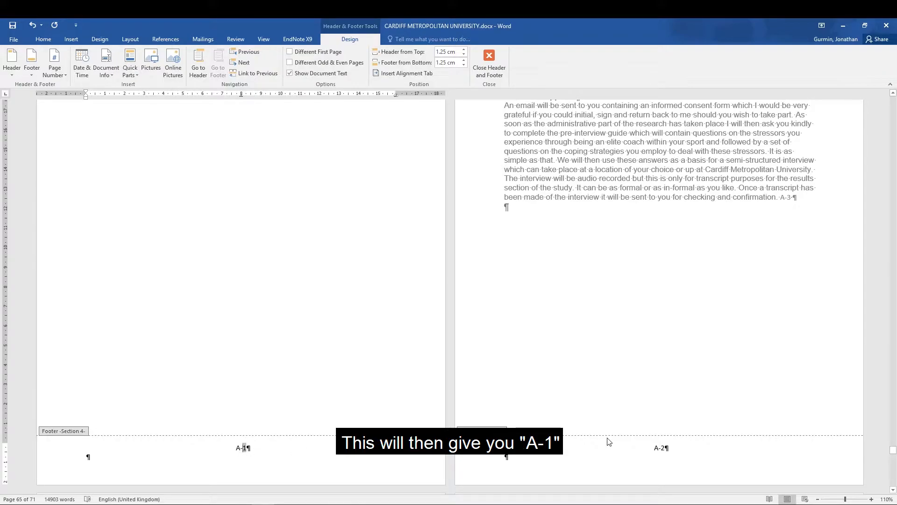
scroll(672, 452, "down", 10)
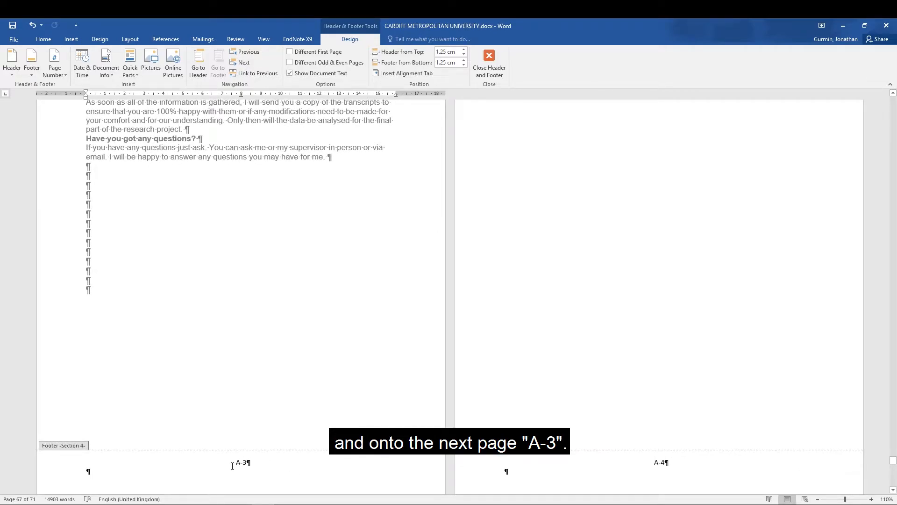
left_click(489, 60)
Insert a Next Page section break near the end of Appendix A's last page and delete the leftover blank lines before Appendix B
scroll(422, 322, "down", 5)
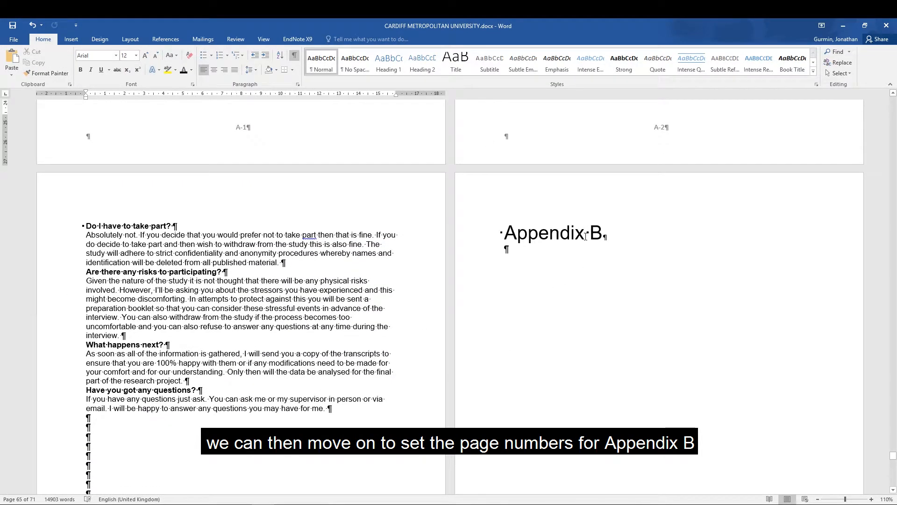
scroll(458, 345, "down", 4)
scroll(454, 346, "up", 3)
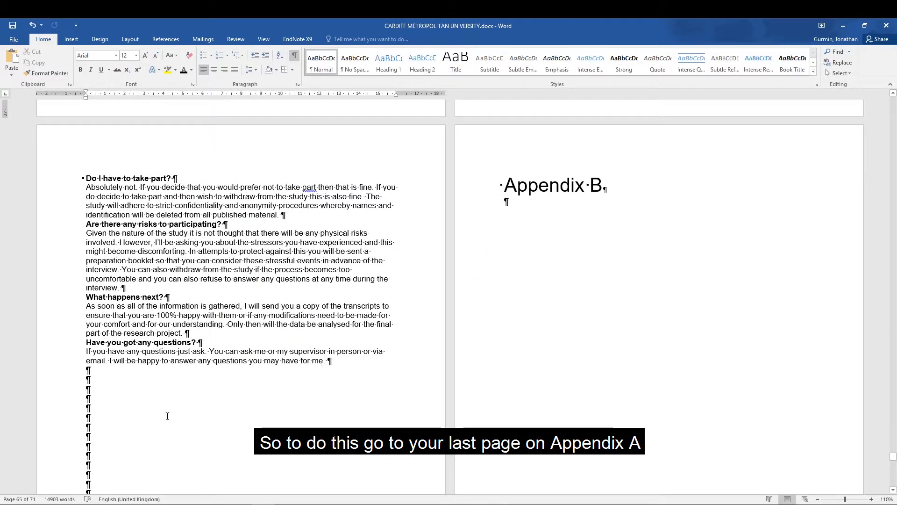
scroll(201, 362, "down", 1)
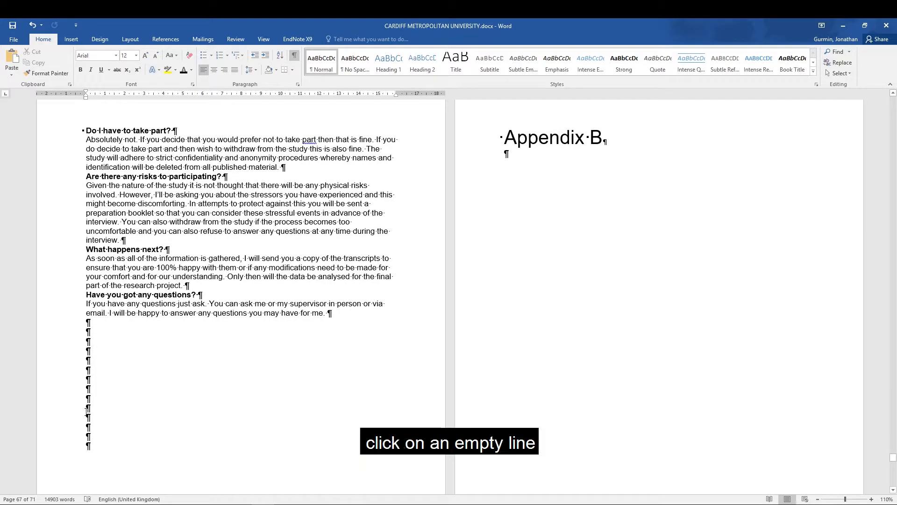
left_click(89, 427)
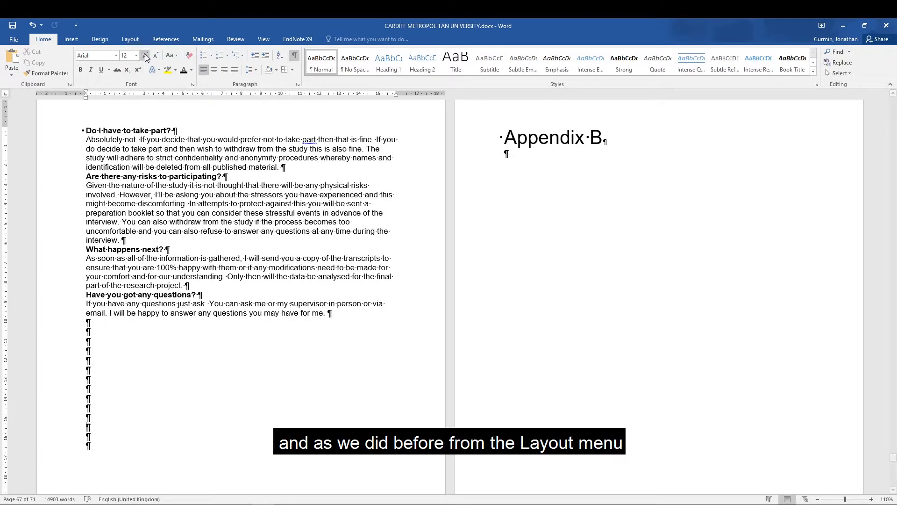
left_click(138, 42)
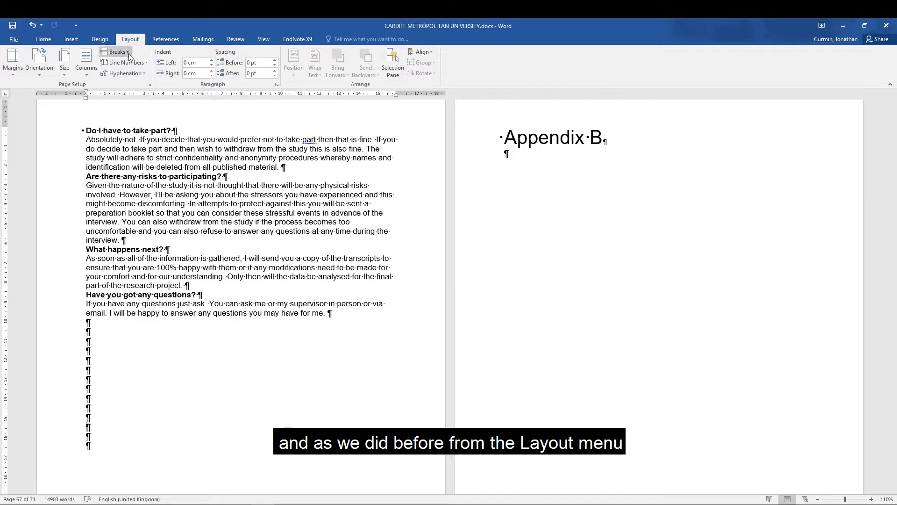
left_click(127, 54)
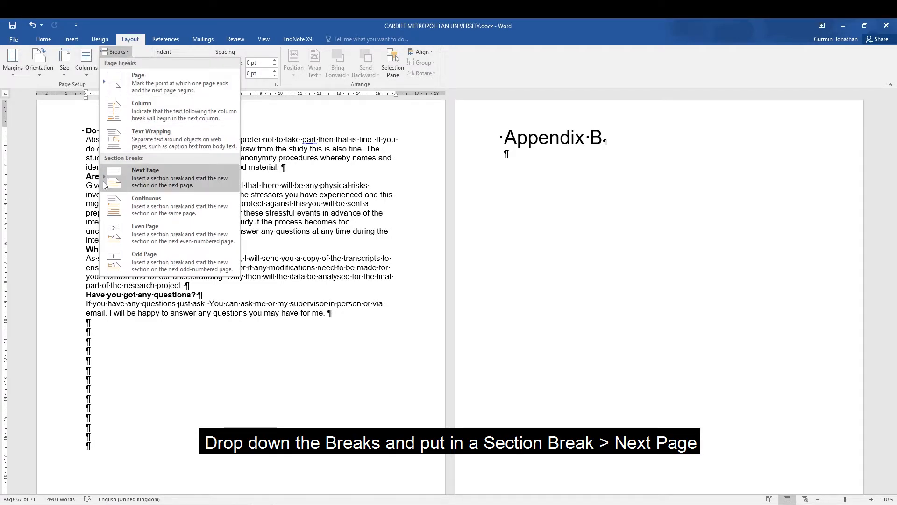
left_click(133, 178)
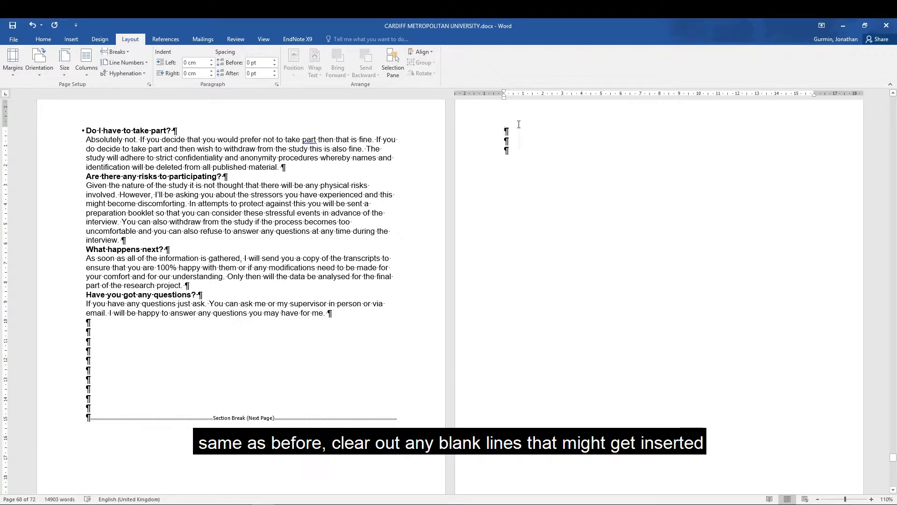
left_click_drag(514, 135, 518, 156)
key("Delete")
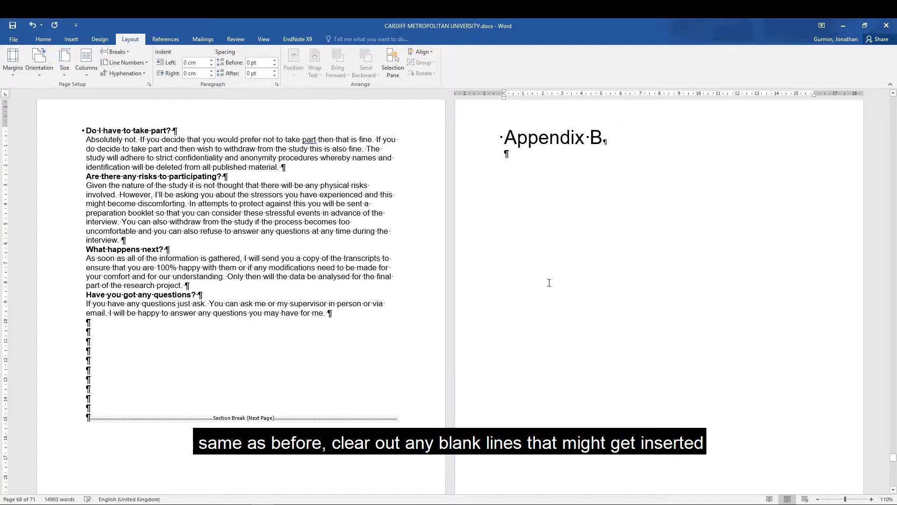
Open the footer of the Appendix B page and unlink it from the previous section
scroll(549, 283, "up", 3)
scroll(549, 283, "down", 10)
scroll(551, 284, "up", 5)
scroll(552, 284, "up", 3)
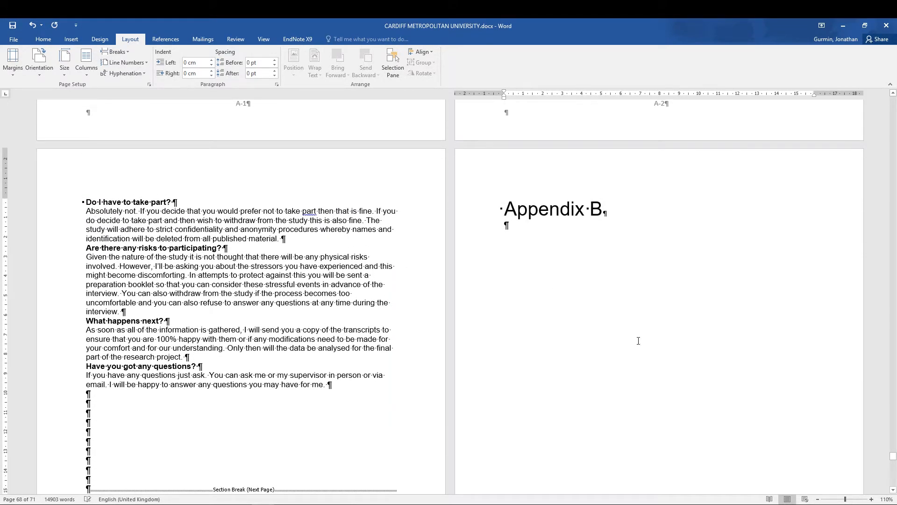
scroll(638, 346, "down", 8)
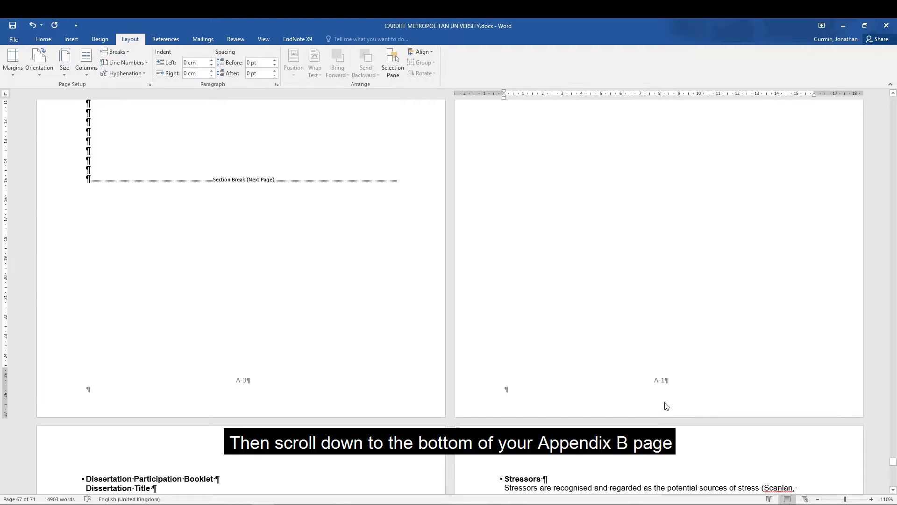
double_click(665, 402)
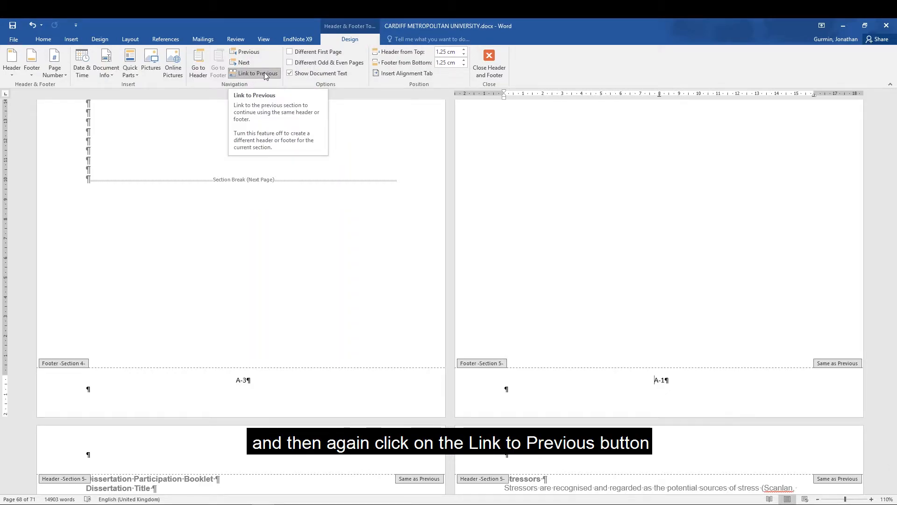
left_click(248, 75)
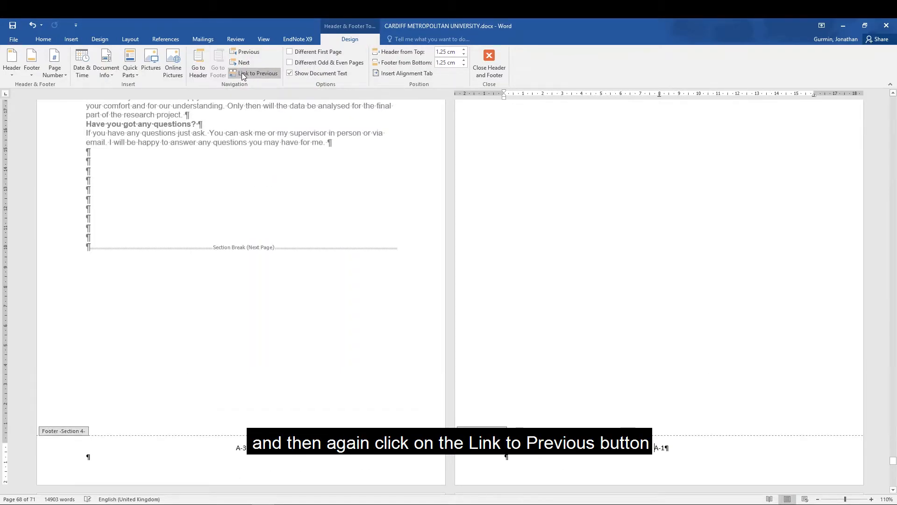
Replace the letter "A" with "B" before the page number in the Section 5 footer
left_click(656, 447)
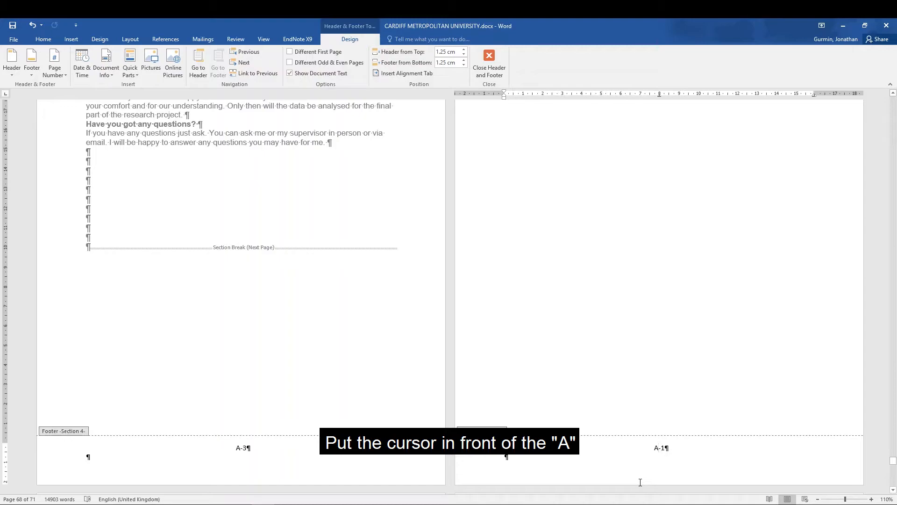
key("Delete")
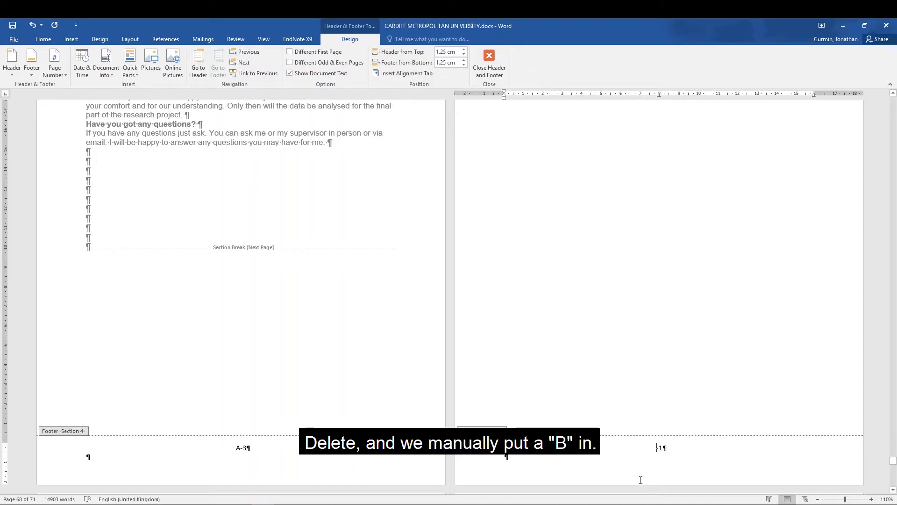
type("B")
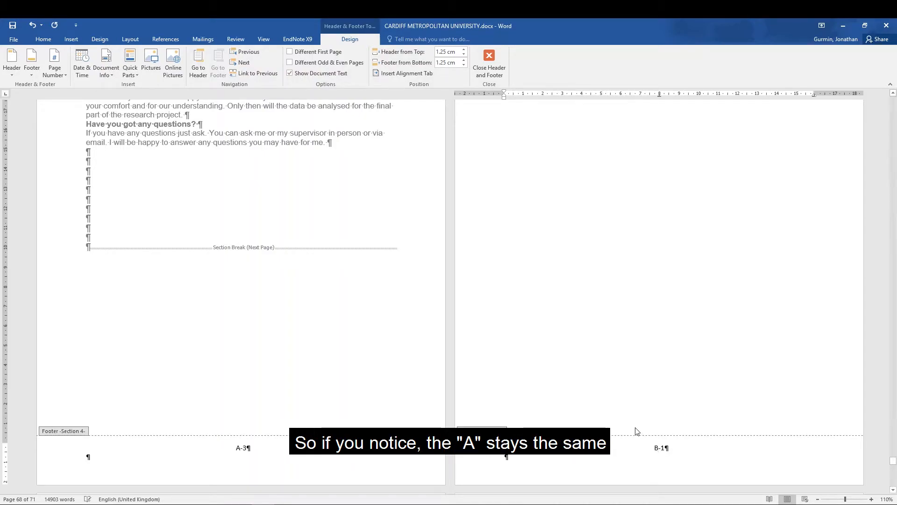
Check the footer page numbers on the Appendix B pages through to the end of the document
scroll(637, 427, "down", 3)
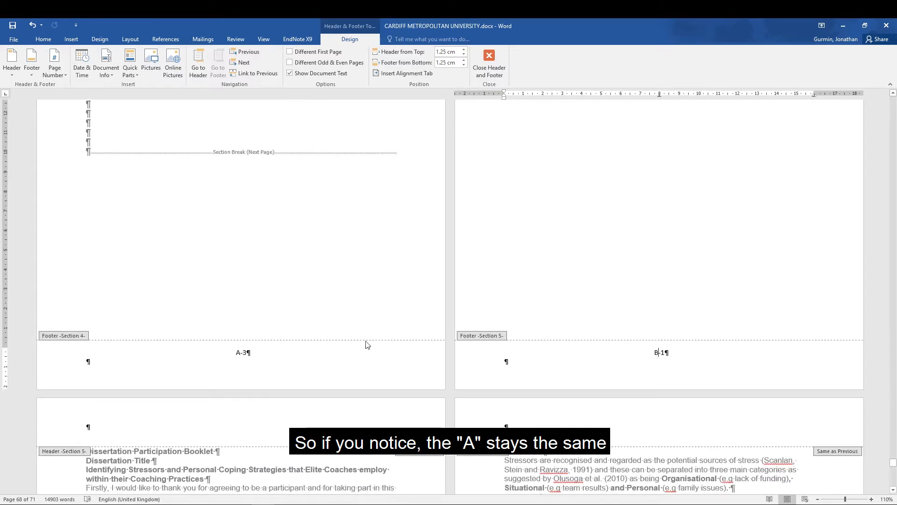
scroll(571, 366, "down", 10)
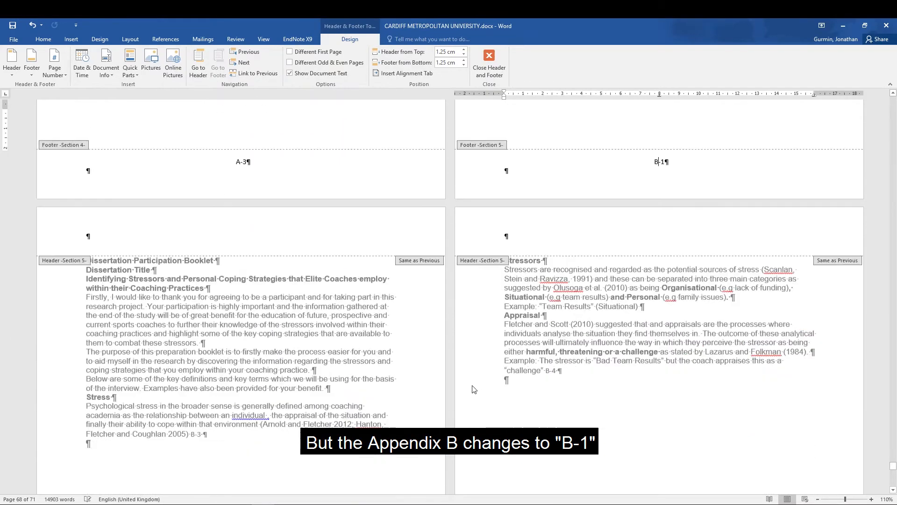
scroll(375, 395, "down", 8)
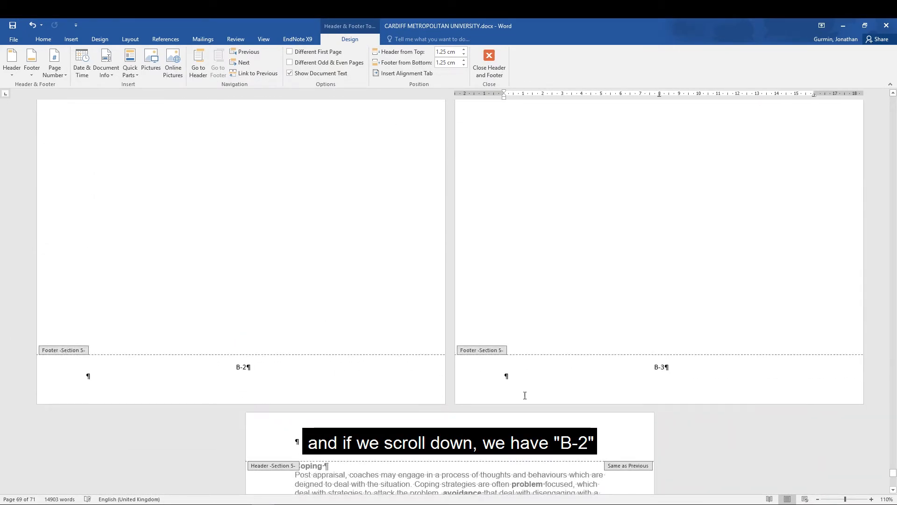
scroll(667, 373, "down", 15)
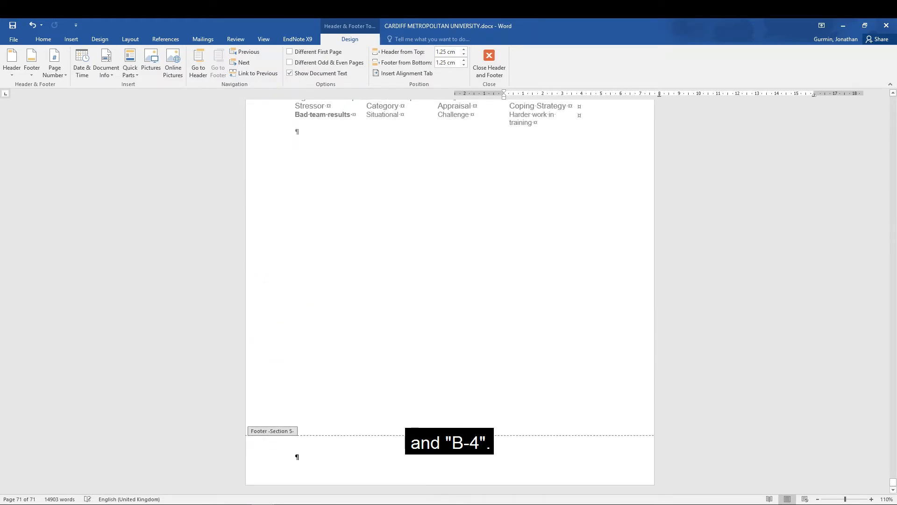
scroll(445, 354, "up", 12)
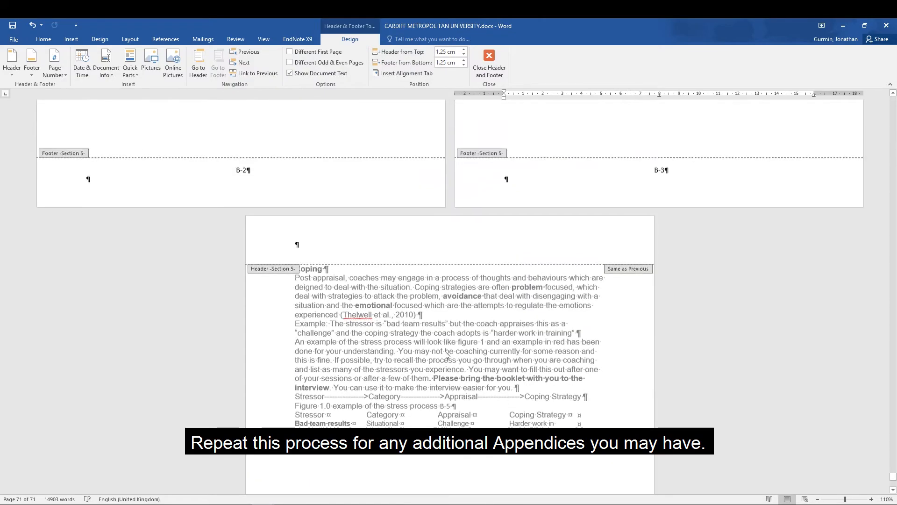
scroll(446, 352, "up", 3)
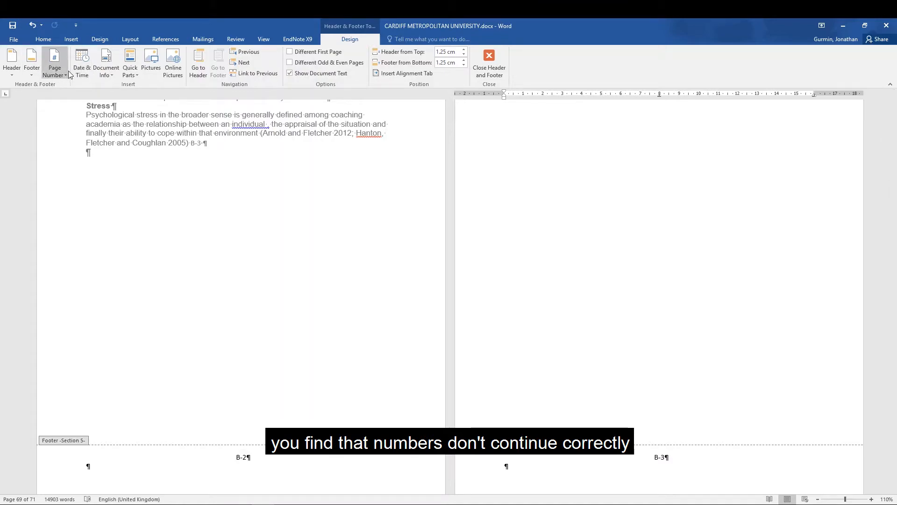
scroll(427, 372, "down", 5)
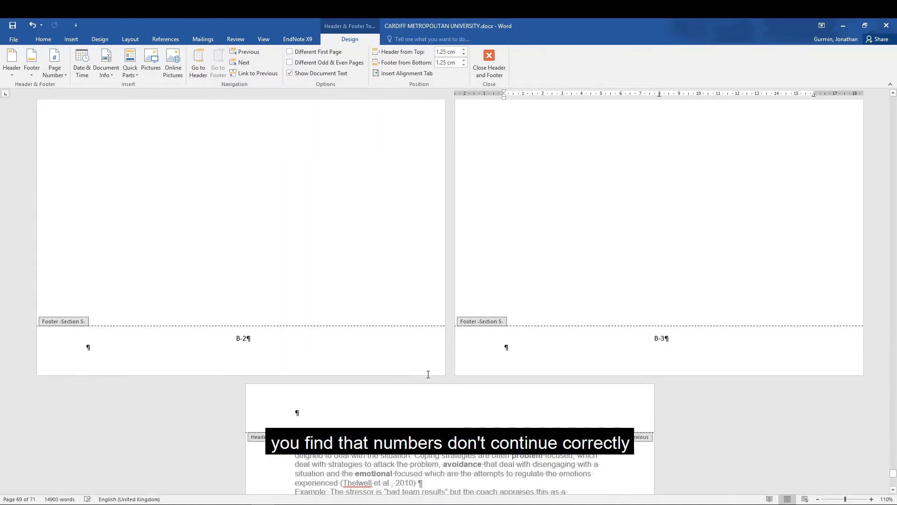
left_click(64, 75)
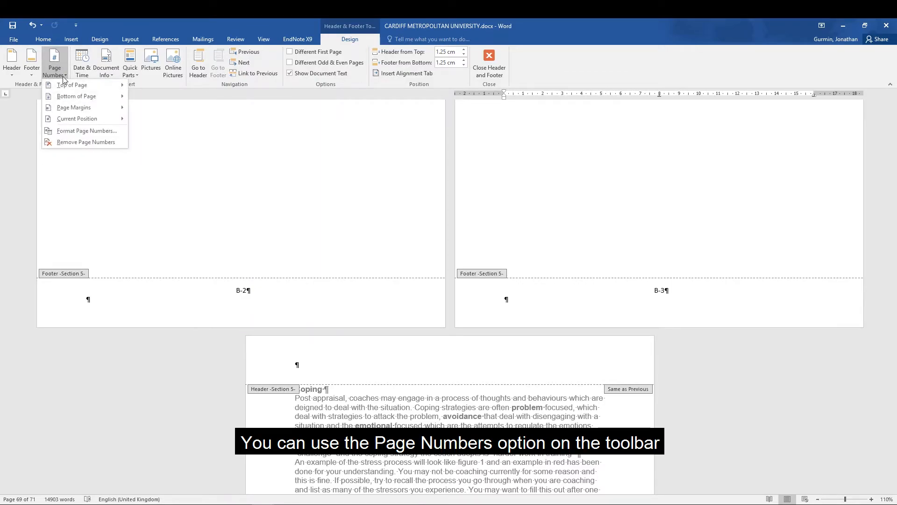
left_click(67, 132)
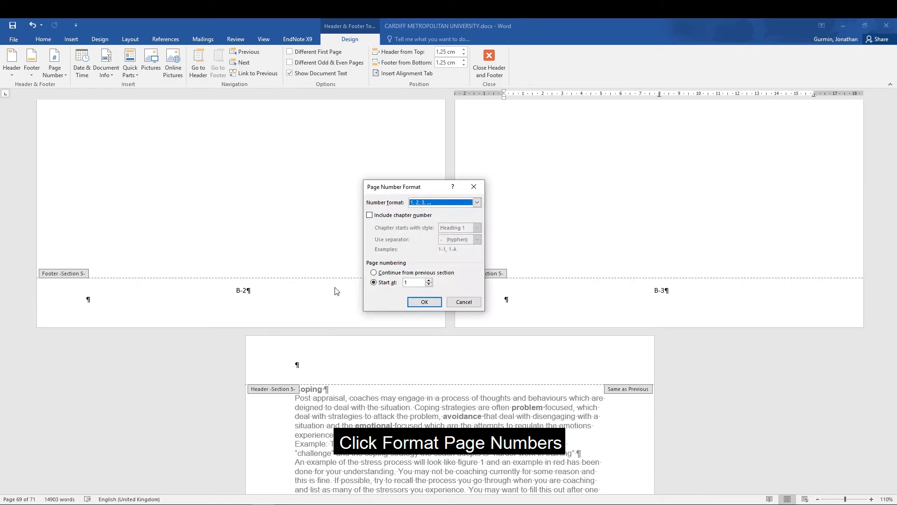
left_click(429, 280)
left_click(429, 281)
left_click(429, 281)
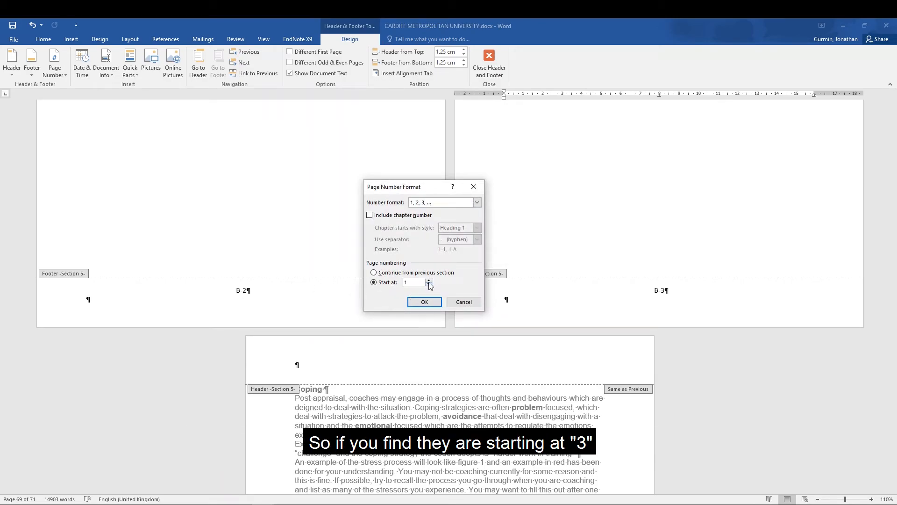
left_click(429, 280)
left_click(428, 281)
left_click(429, 284)
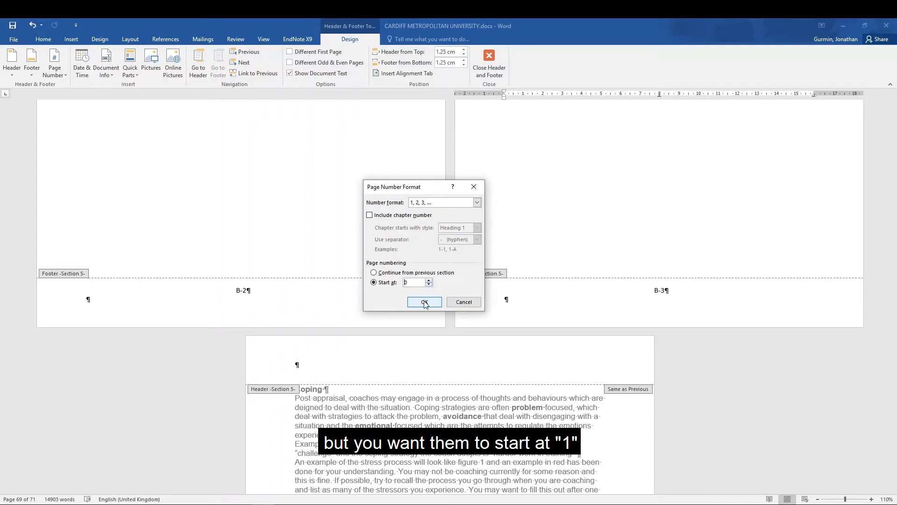
left_click(468, 304)
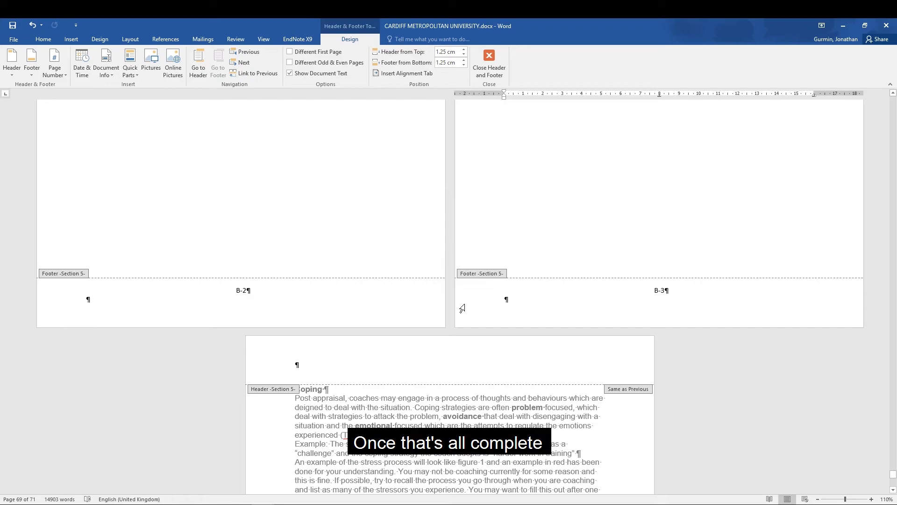
Close the header and footer view and hide the paragraph marks and other formatting symbols in the document
left_click(490, 62)
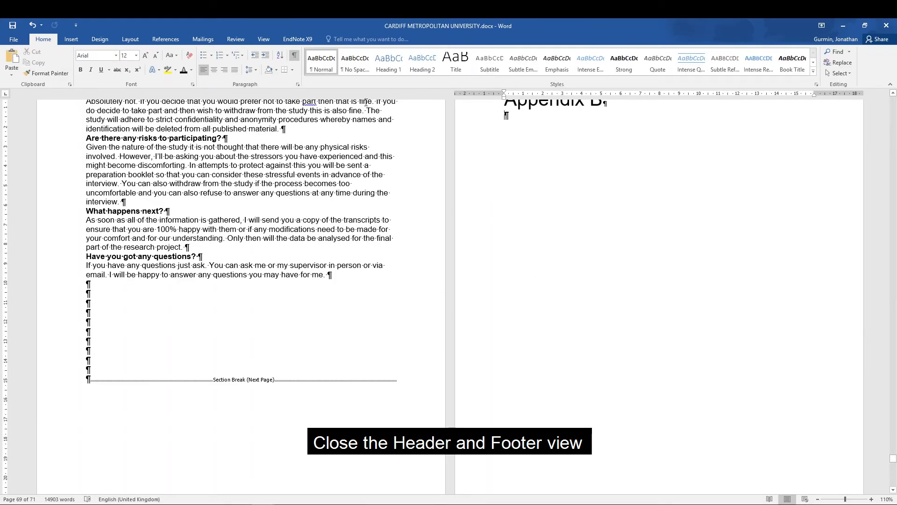
left_click(298, 99)
scroll(309, 112, "up", 2)
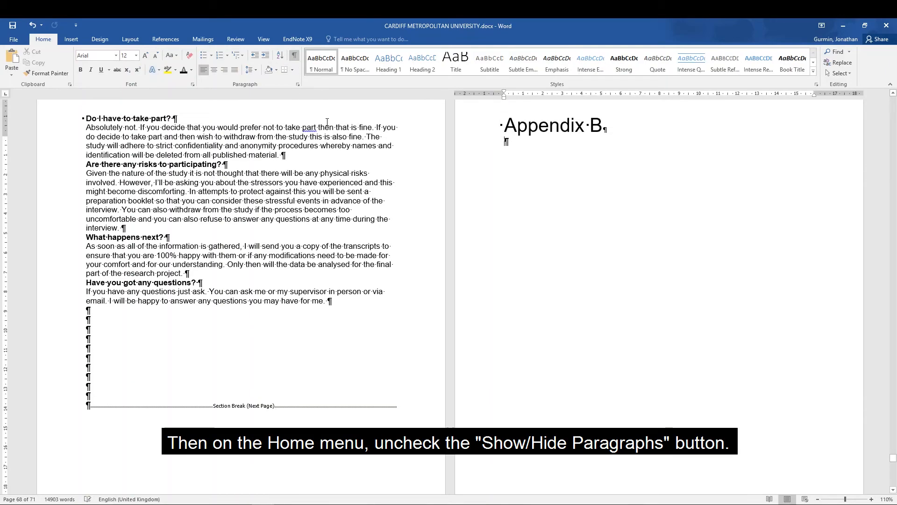
left_click(295, 56)
Save the dissertation document under its existing file name
scroll(315, 213, "up", 6)
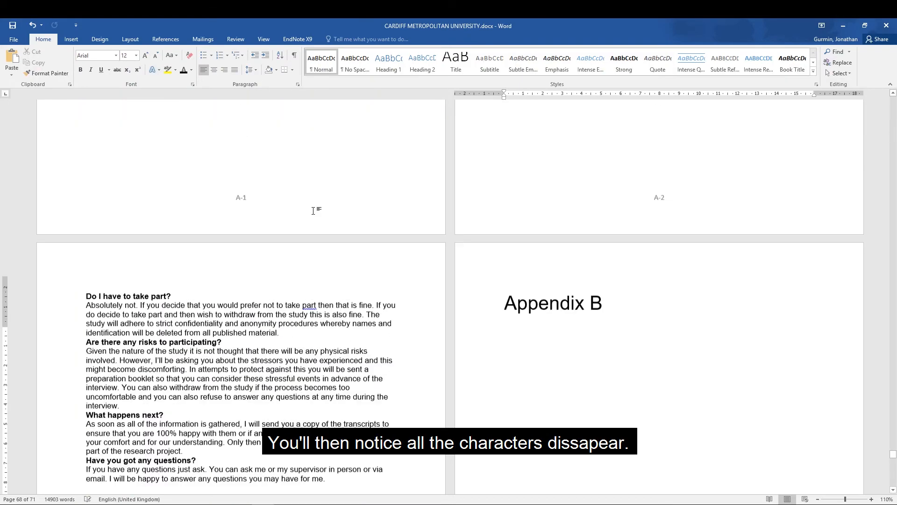
scroll(315, 214, "up", 20)
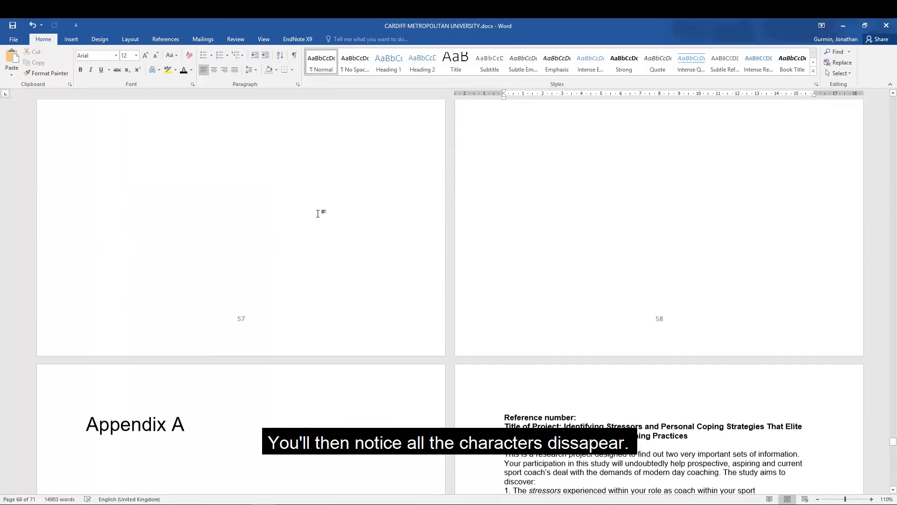
scroll(318, 214, "up", 20)
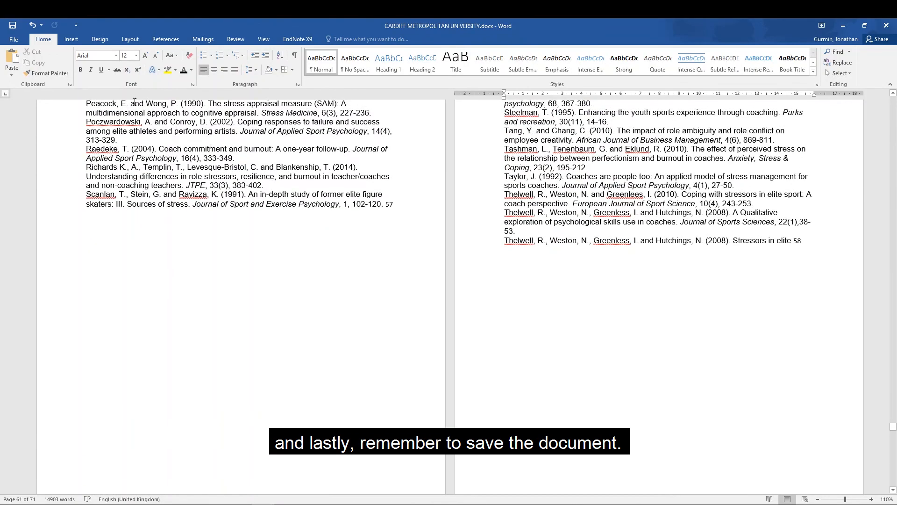
left_click(12, 25)
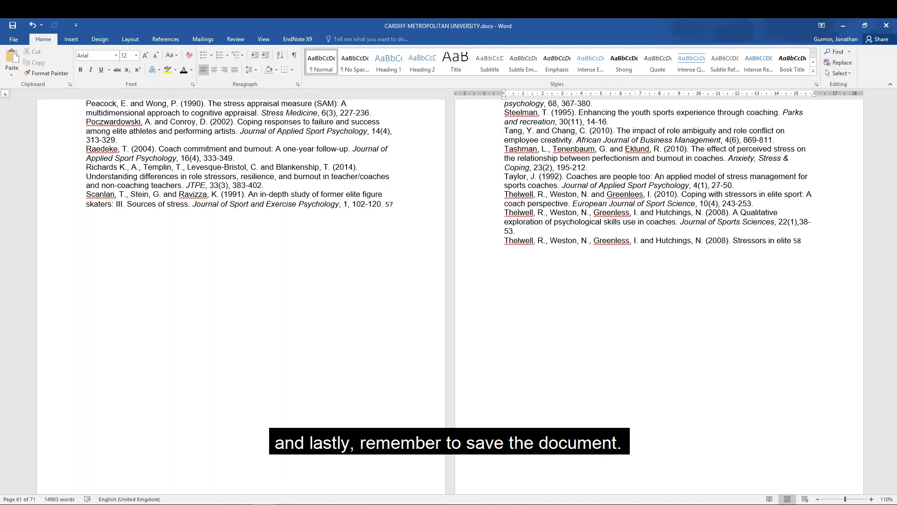